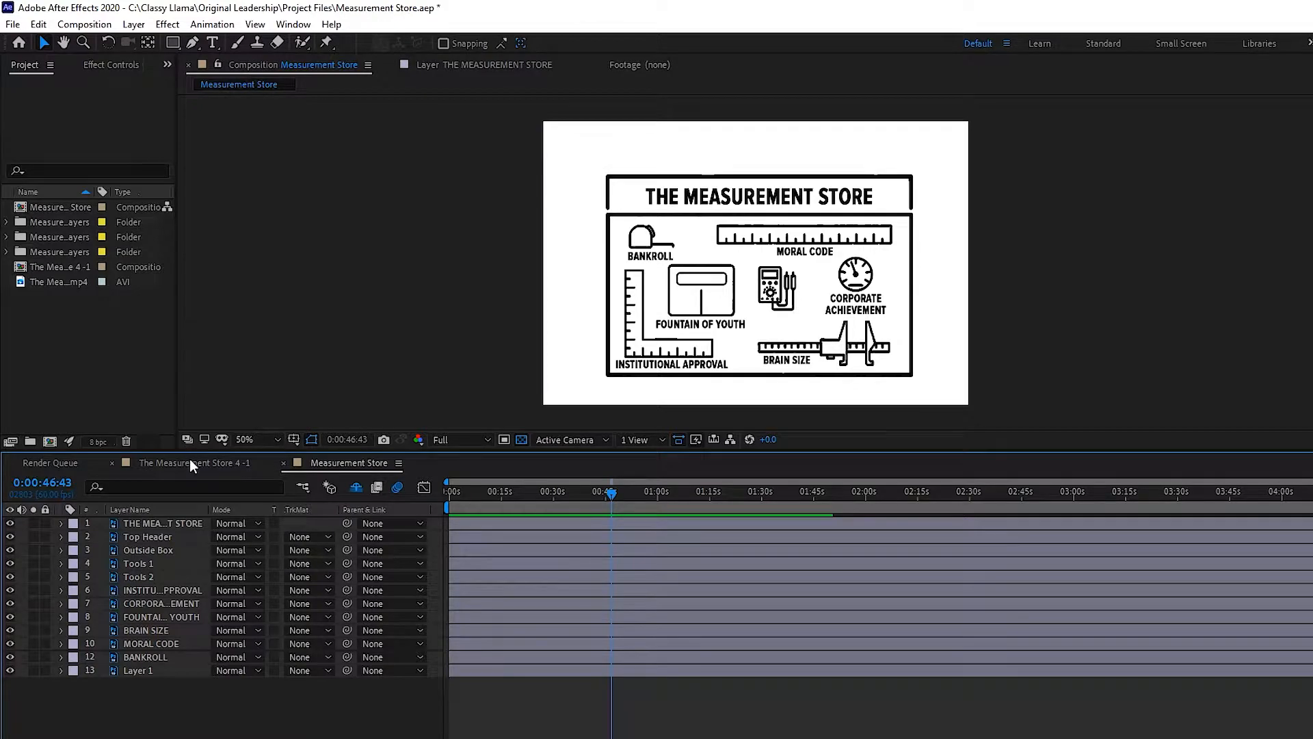
- Preview the finished drawing animation in The Measurement Store 4 -1 composition from about 0:00:30:23
{"action": "mouse_move", "coordinate": [993, 496]}
{"action": "left_mouse_down"}
{"action": "mouse_move", "coordinate": [1113, 503]}
{"action": "mouse_move", "coordinate": [986, 509]}
{"action": "left_mouse_up"}
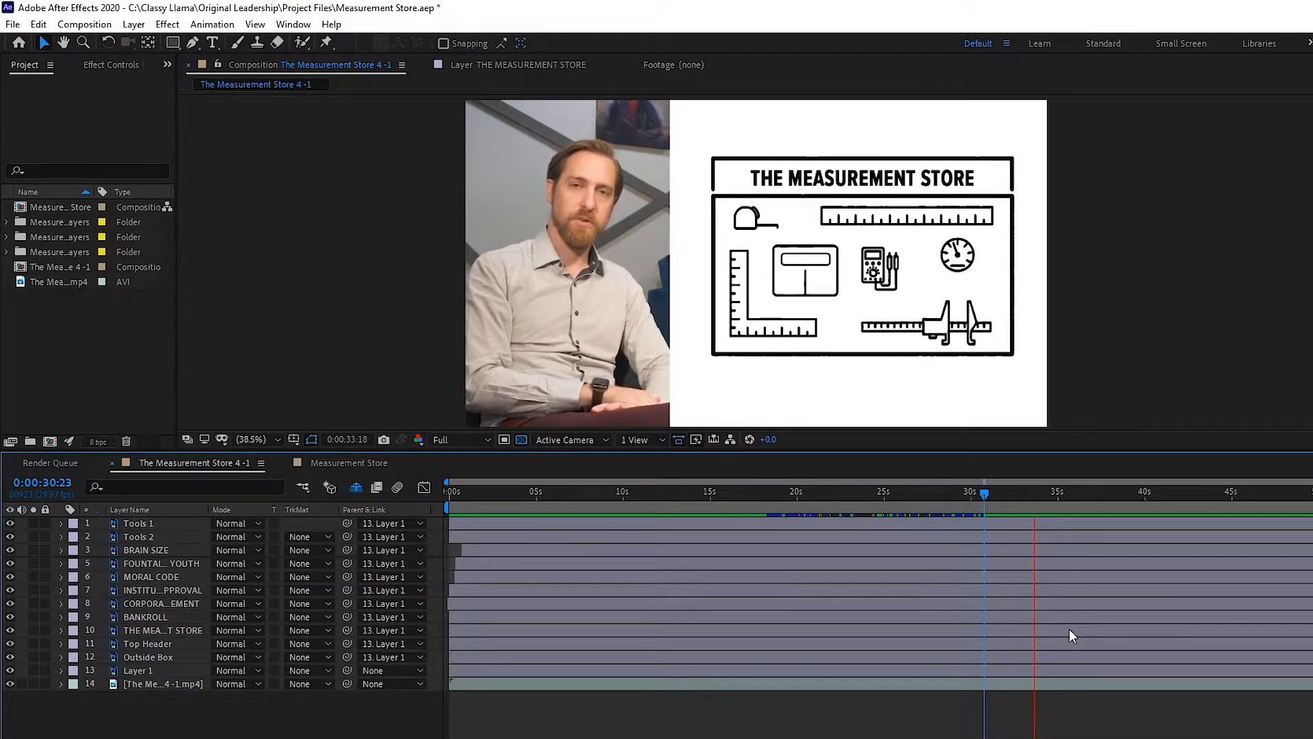
{"action": "key", "text": "space"}
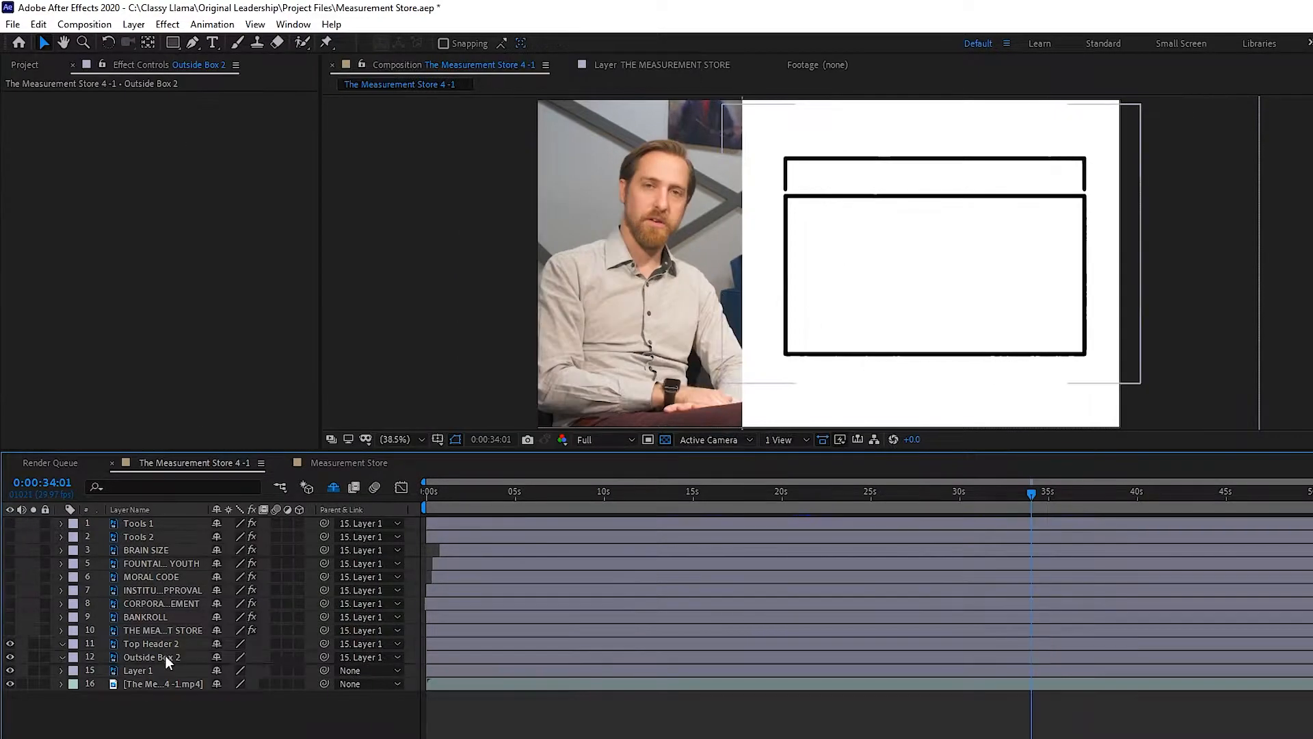
- Auto-trace the current frame's alpha channel on all layers from Outside Box 2 up to Tools 1
{"action": "left_click", "coordinate": [165, 655]}
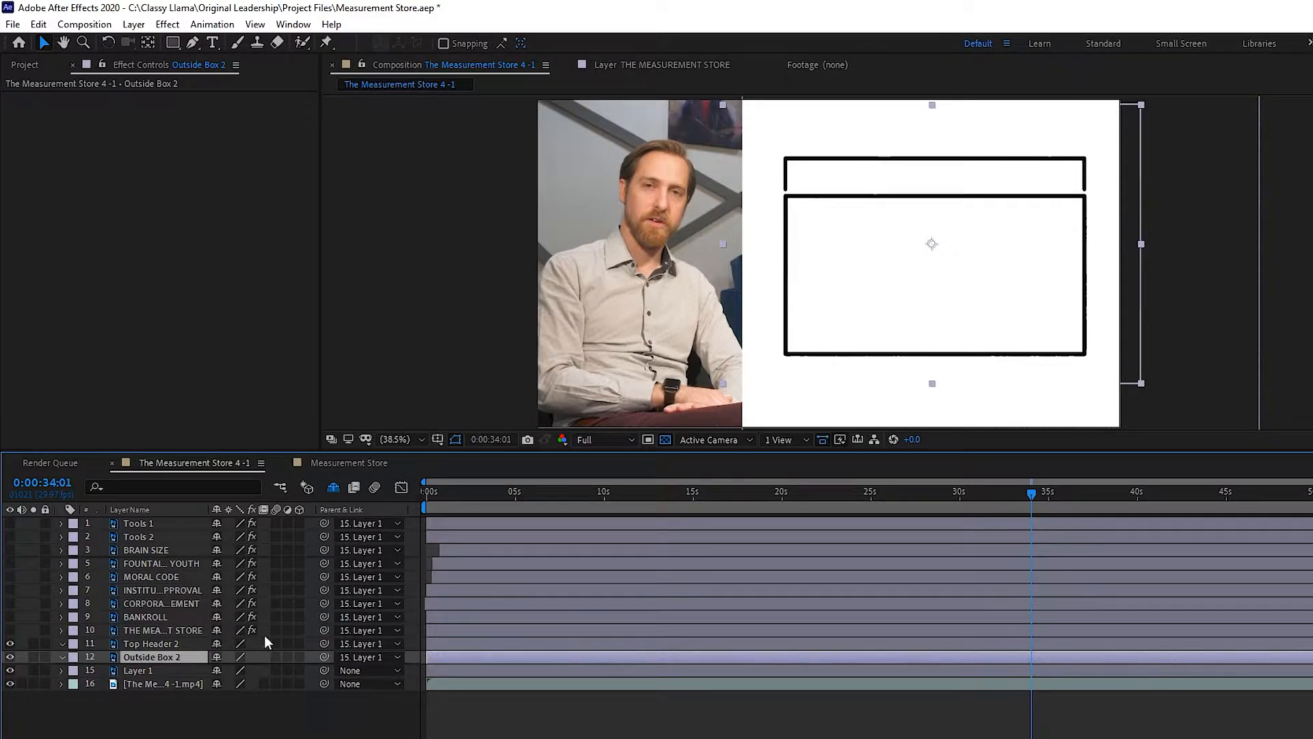
{"action": "left_click", "coordinate": [138, 523], "text": "shift"}
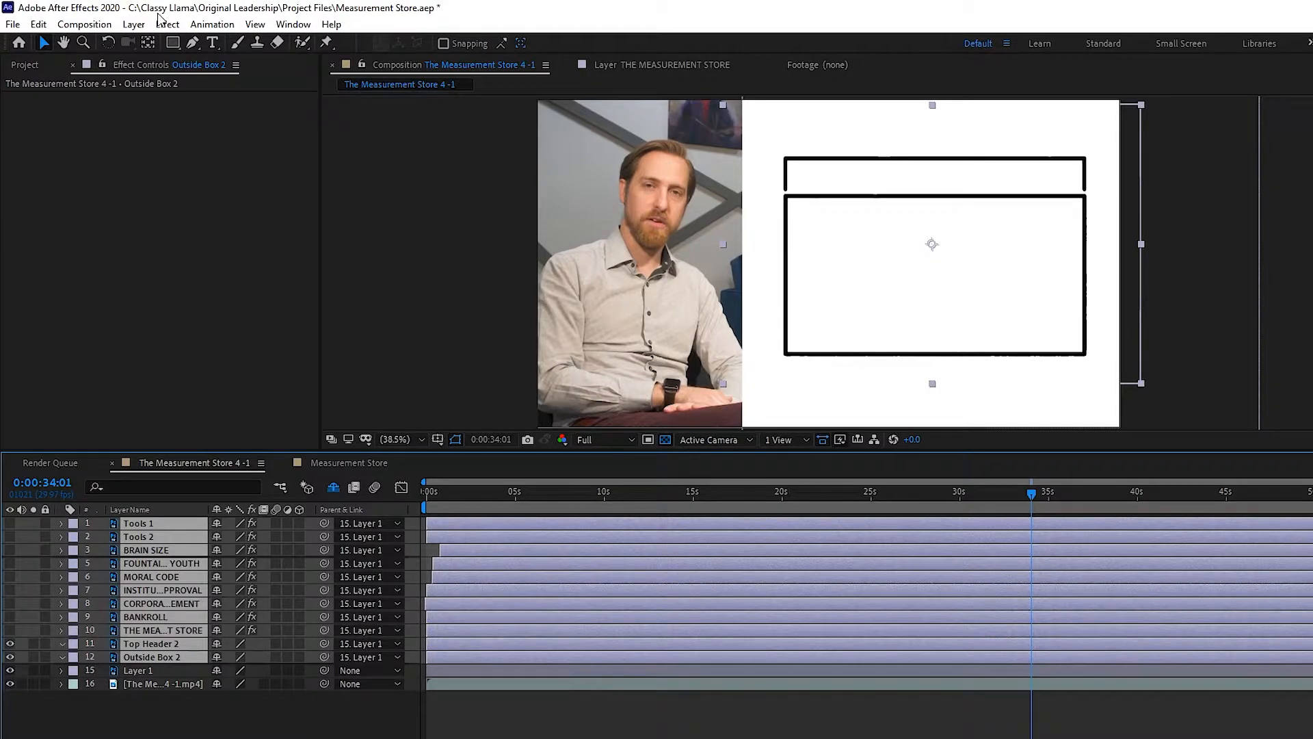
{"action": "left_click", "coordinate": [134, 24]}
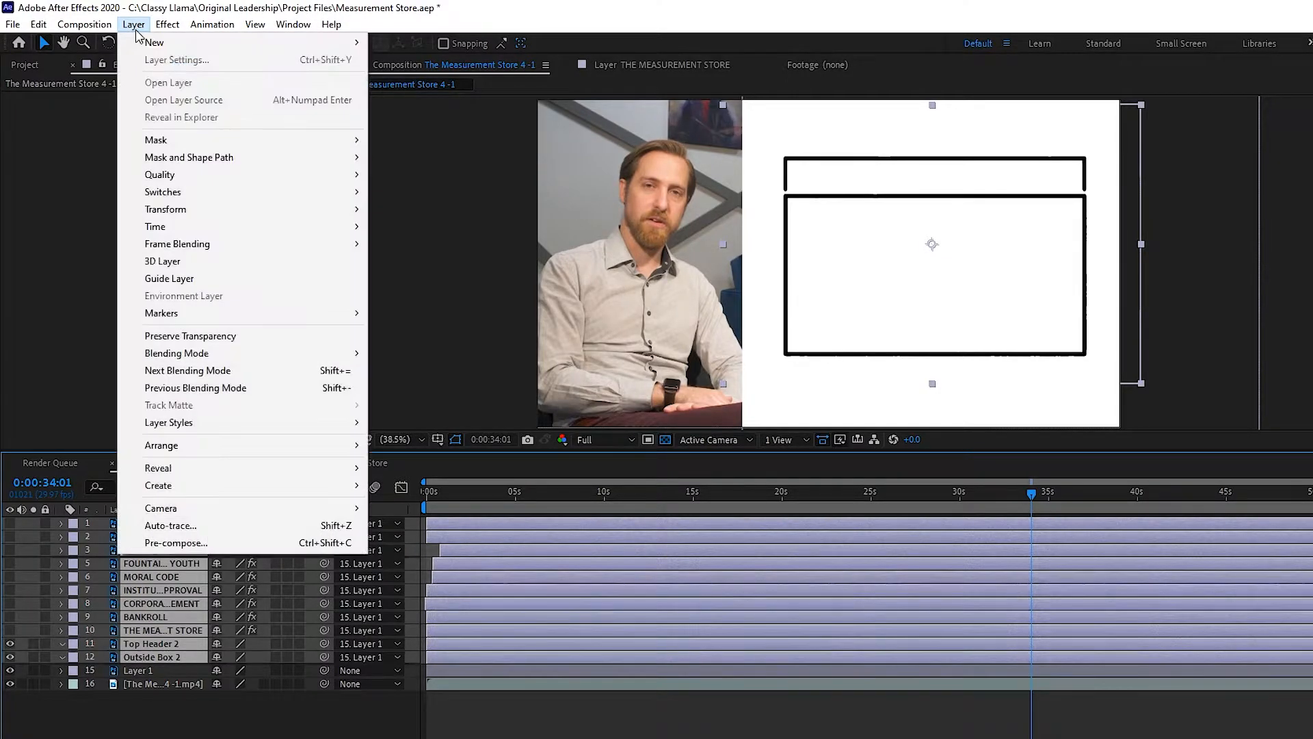
{"action": "left_click", "coordinate": [221, 530]}
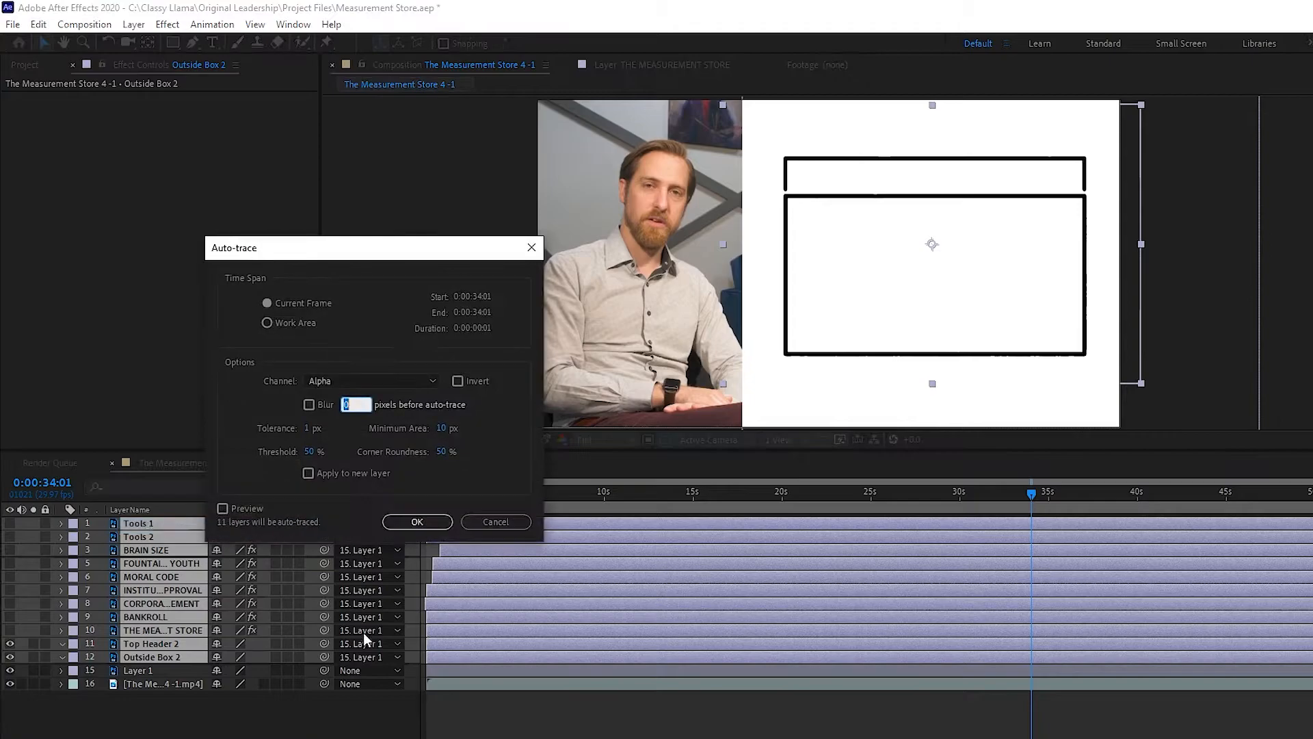
{"action": "left_click_drag", "start_coordinate": [369, 255], "coordinate": [749, 212]}
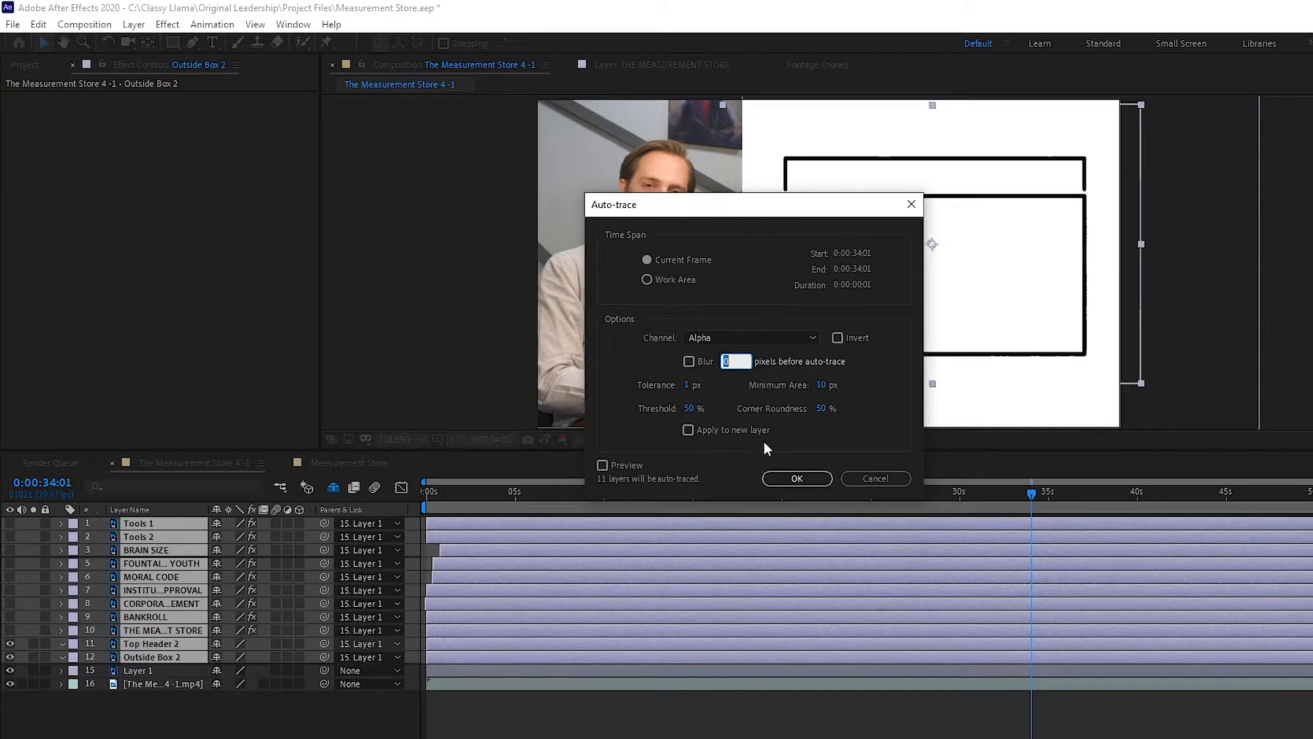
{"action": "left_click", "coordinate": [796, 477]}
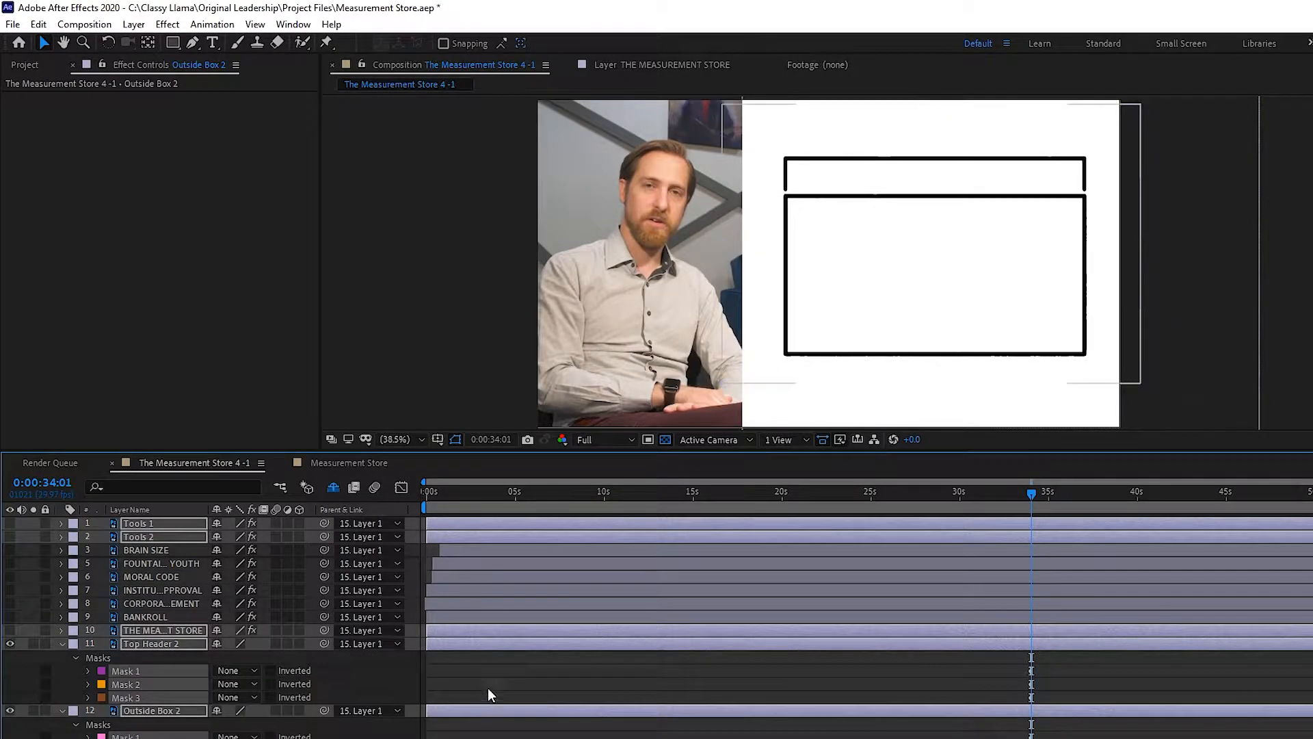
{"action": "left_click", "coordinate": [487, 690]}
- Apply the Generate Stroke effect to the Outside Box 2 layer and hide the Top Header 2 layer
{"action": "left_click", "coordinate": [144, 643]}
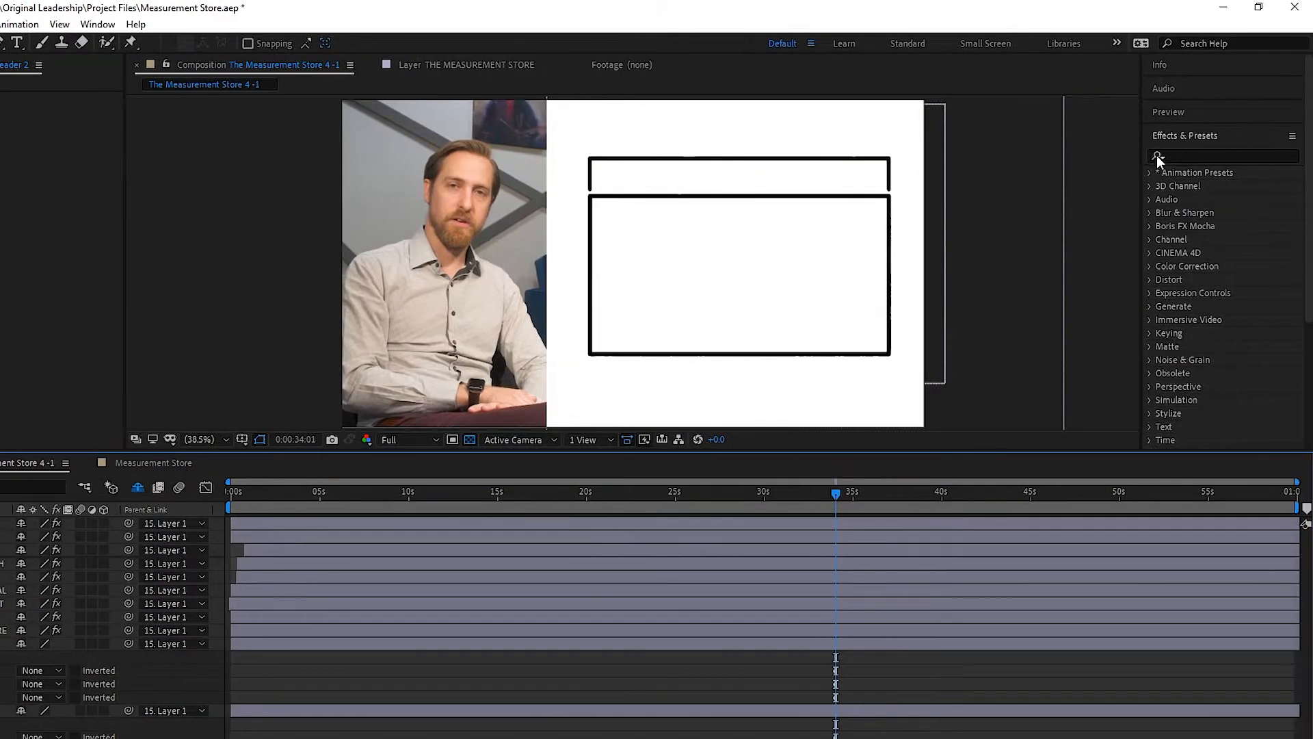
{"action": "left_click", "coordinate": [1187, 156]}
{"action": "type", "text": "st"}
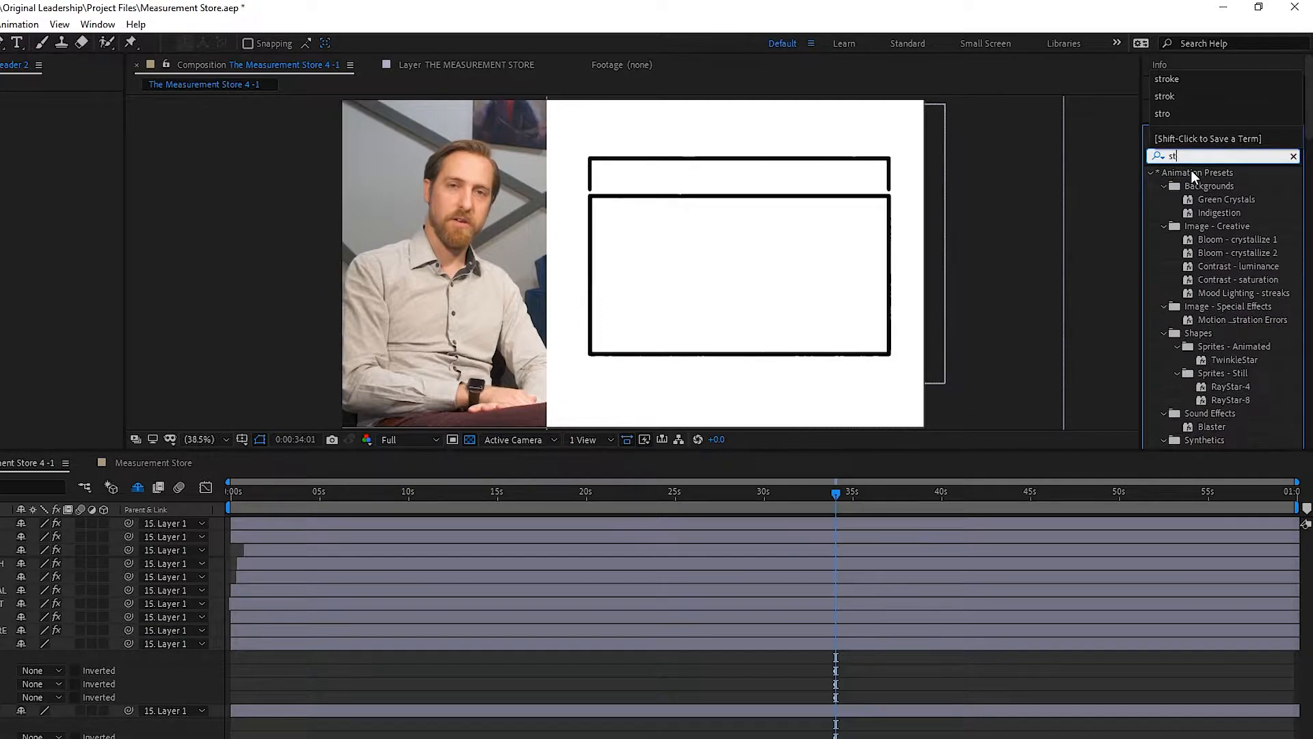
{"action": "type", "text": "roke"}
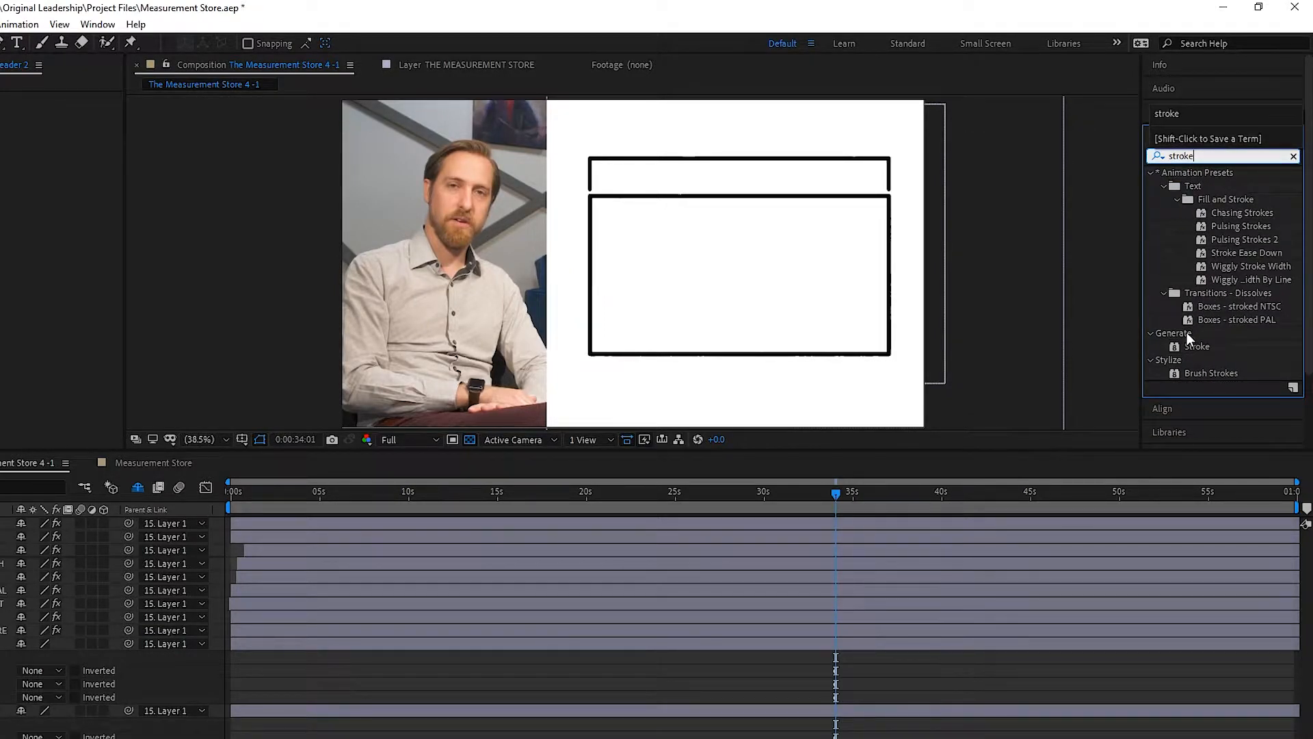
{"action": "mouse_move", "coordinate": [1191, 343]}
{"action": "left_mouse_down"}
{"action": "mouse_move", "coordinate": [269, 609]}
{"action": "mouse_move", "coordinate": [151, 714]}
{"action": "left_mouse_up"}
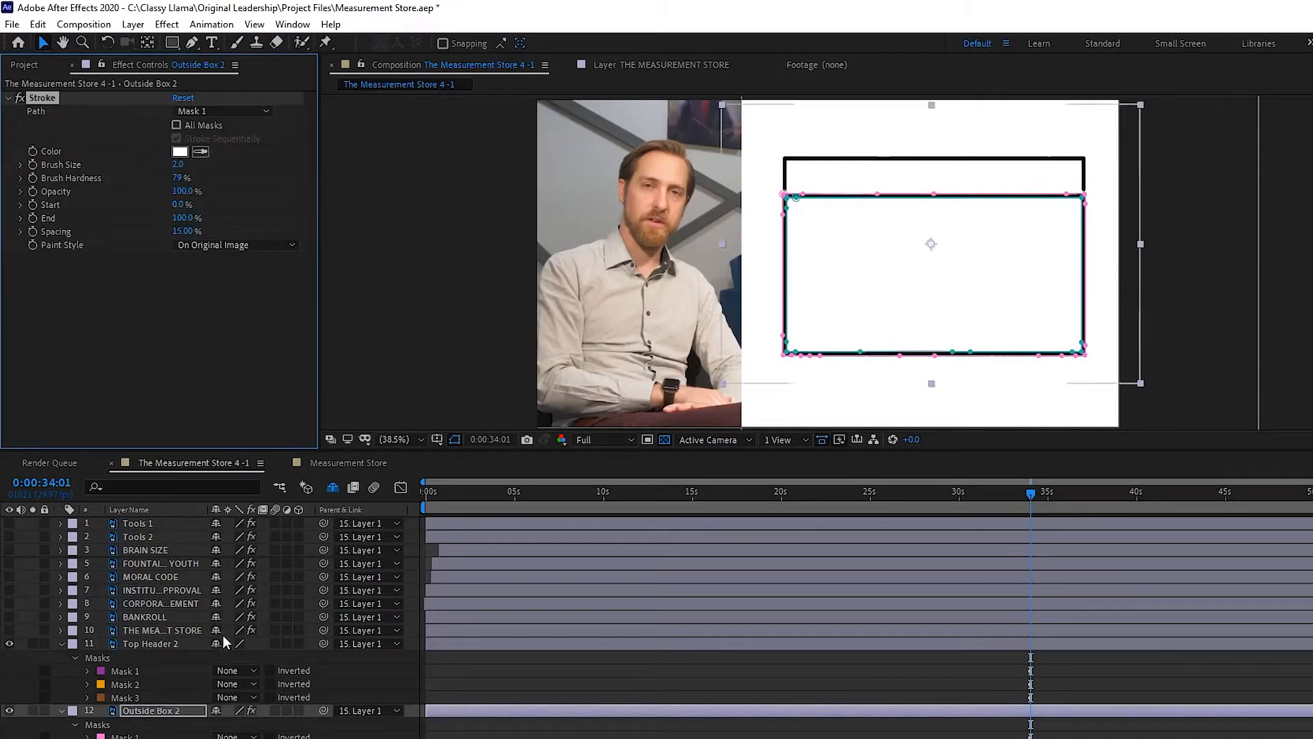
{"action": "left_click", "coordinate": [551, 684]}
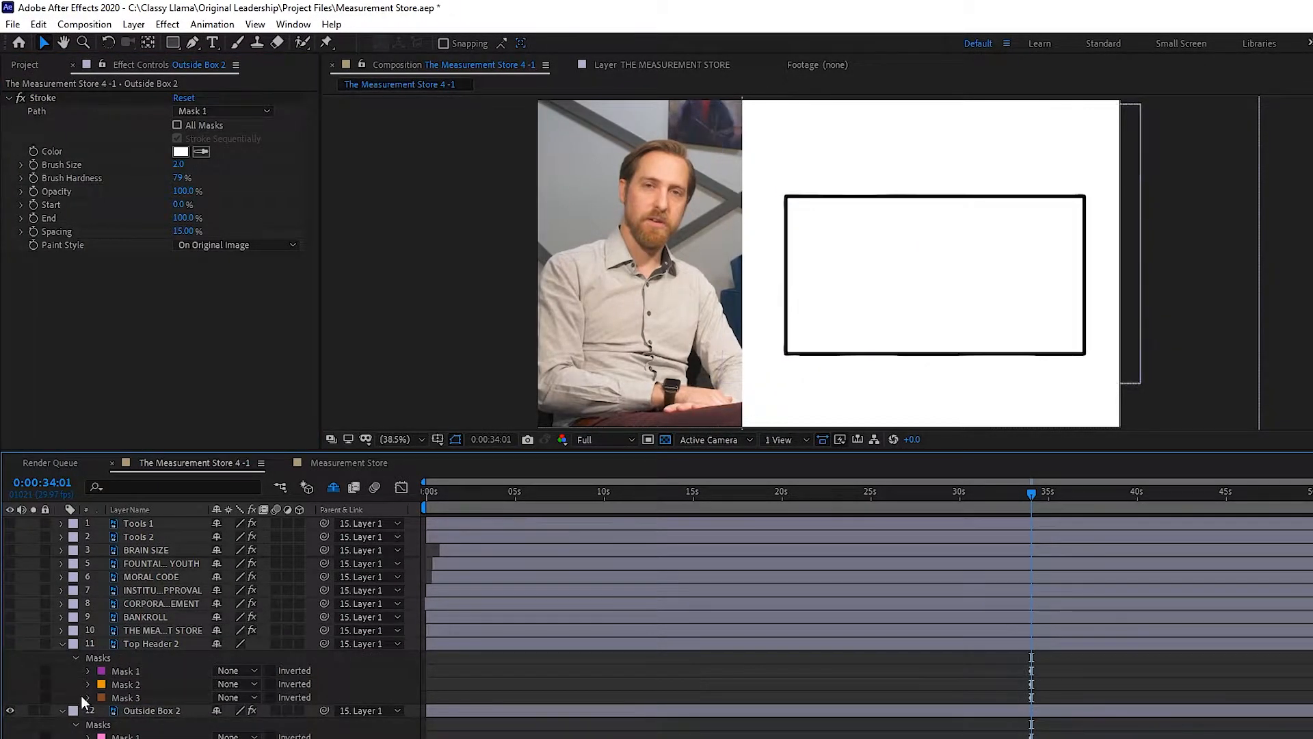
- Enable All Masks with Stroke Sequentially in the Stroke effect on Outside Box 2
{"action": "left_click", "coordinate": [174, 712]}
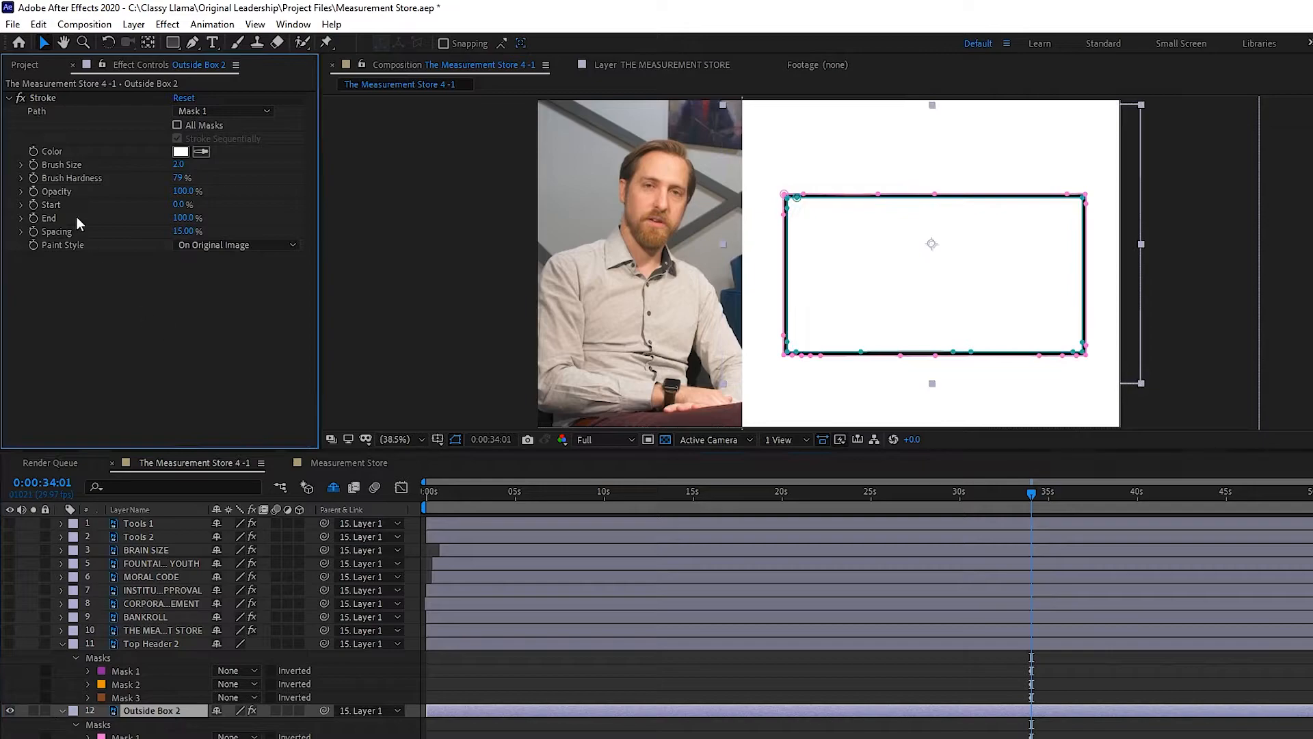
{"action": "left_click", "coordinate": [38, 99]}
{"action": "left_click", "coordinate": [178, 125]}
{"action": "left_click", "coordinate": [206, 139]}
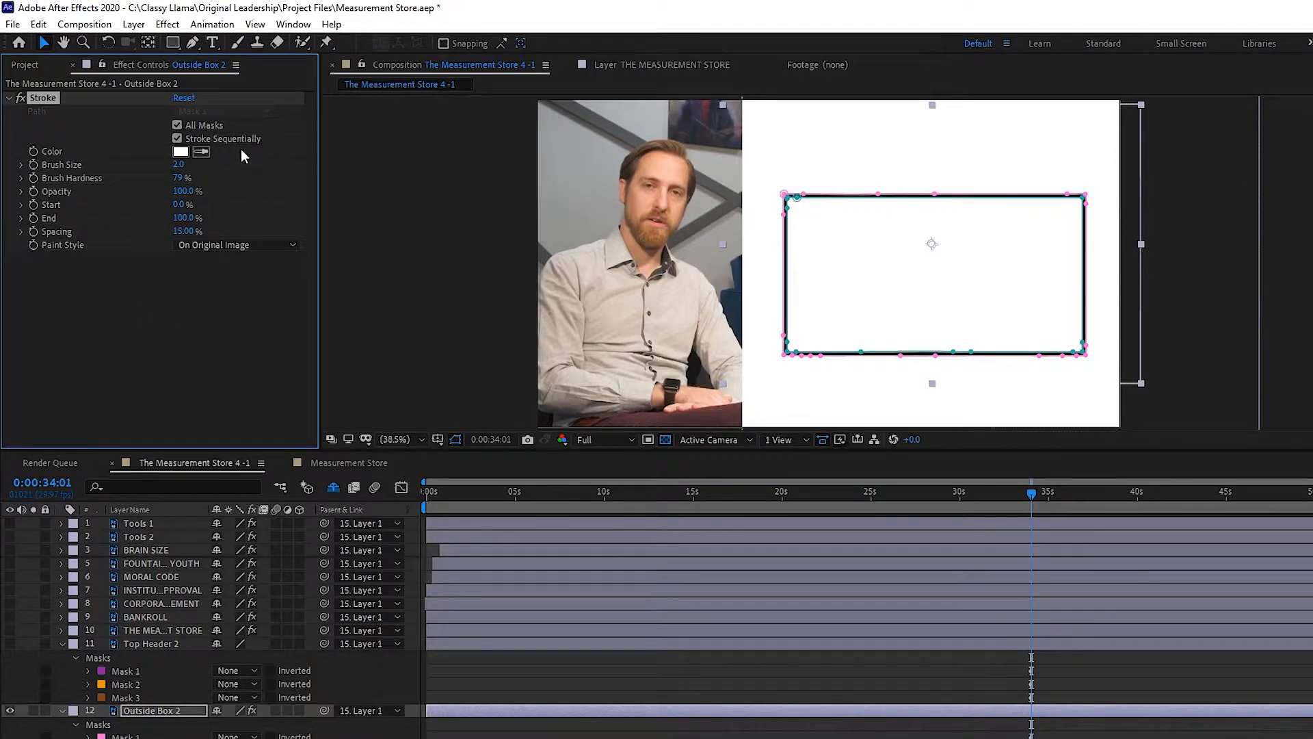
{"action": "left_click", "coordinate": [208, 139]}
- Set the Stroke effect's Paint Style to Reveal Original Image
{"action": "left_click", "coordinate": [232, 245]}
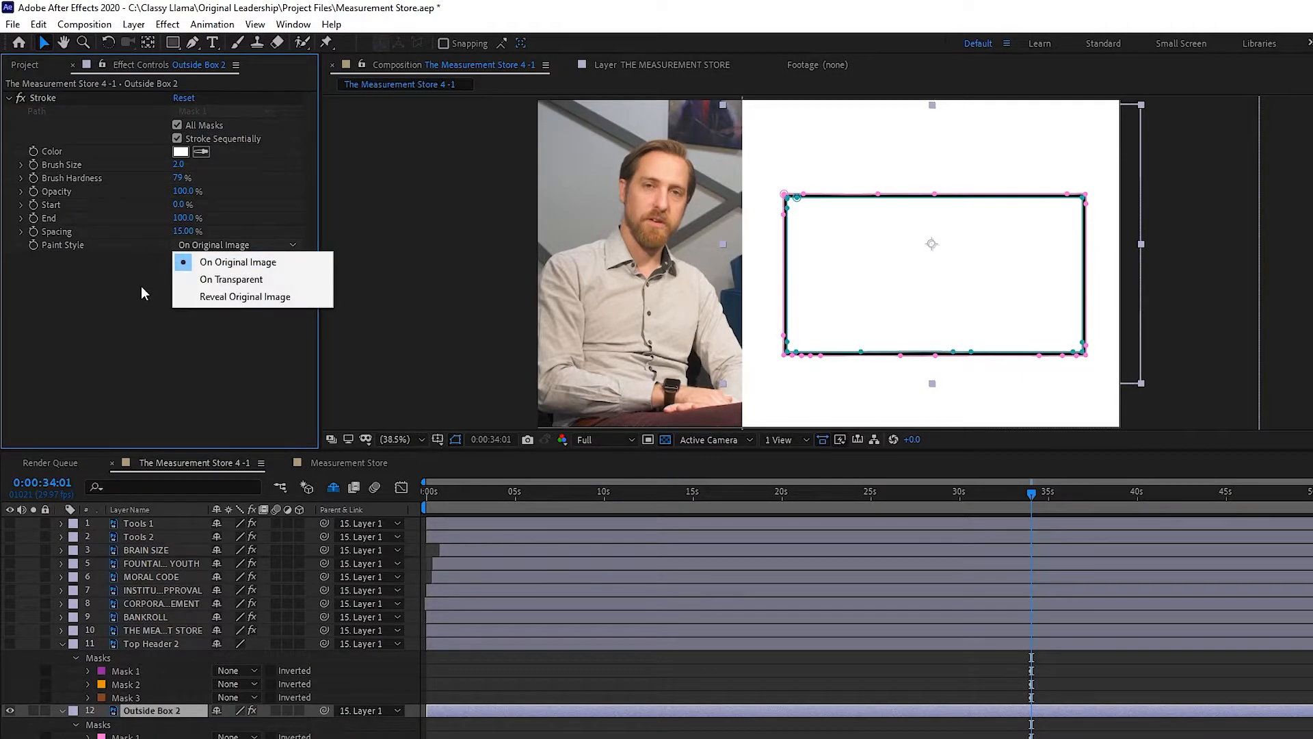
{"action": "left_click", "coordinate": [250, 295]}
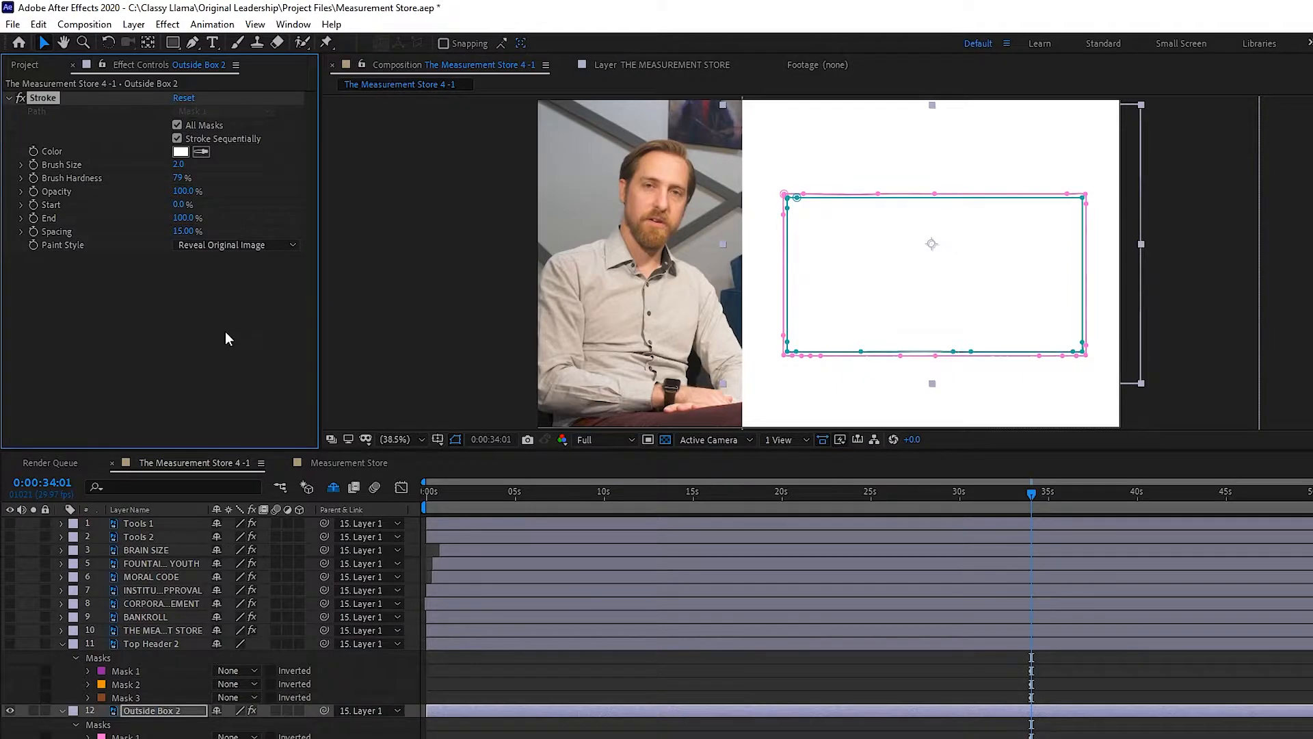
{"action": "left_click", "coordinate": [239, 244]}
{"action": "left_click", "coordinate": [289, 326]}
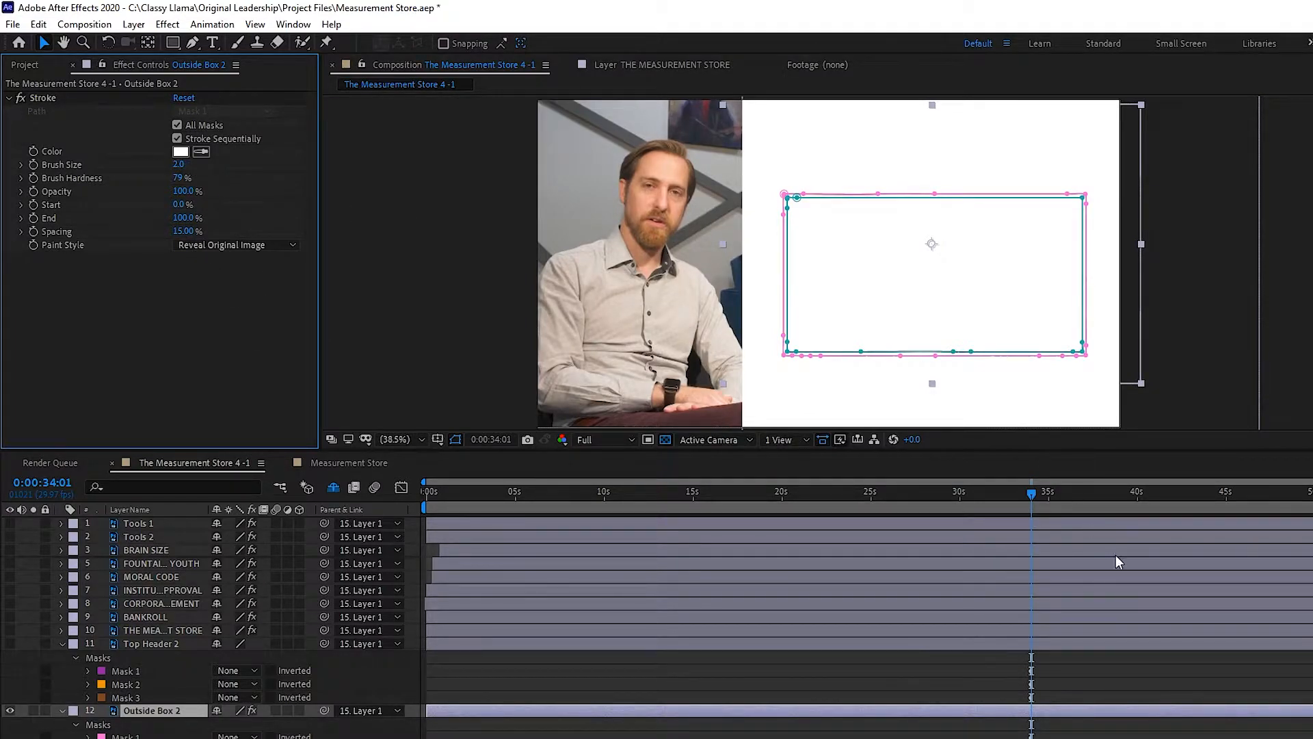
- Add a starting keyframe for the Stroke effect's End property on Outside Box 2 at 0:00:33:14
{"action": "mouse_move", "coordinate": [1032, 504]}
{"action": "left_mouse_down"}
{"action": "mouse_move", "coordinate": [1007, 496]}
{"action": "mouse_move", "coordinate": [1021, 497]}
{"action": "left_mouse_up"}
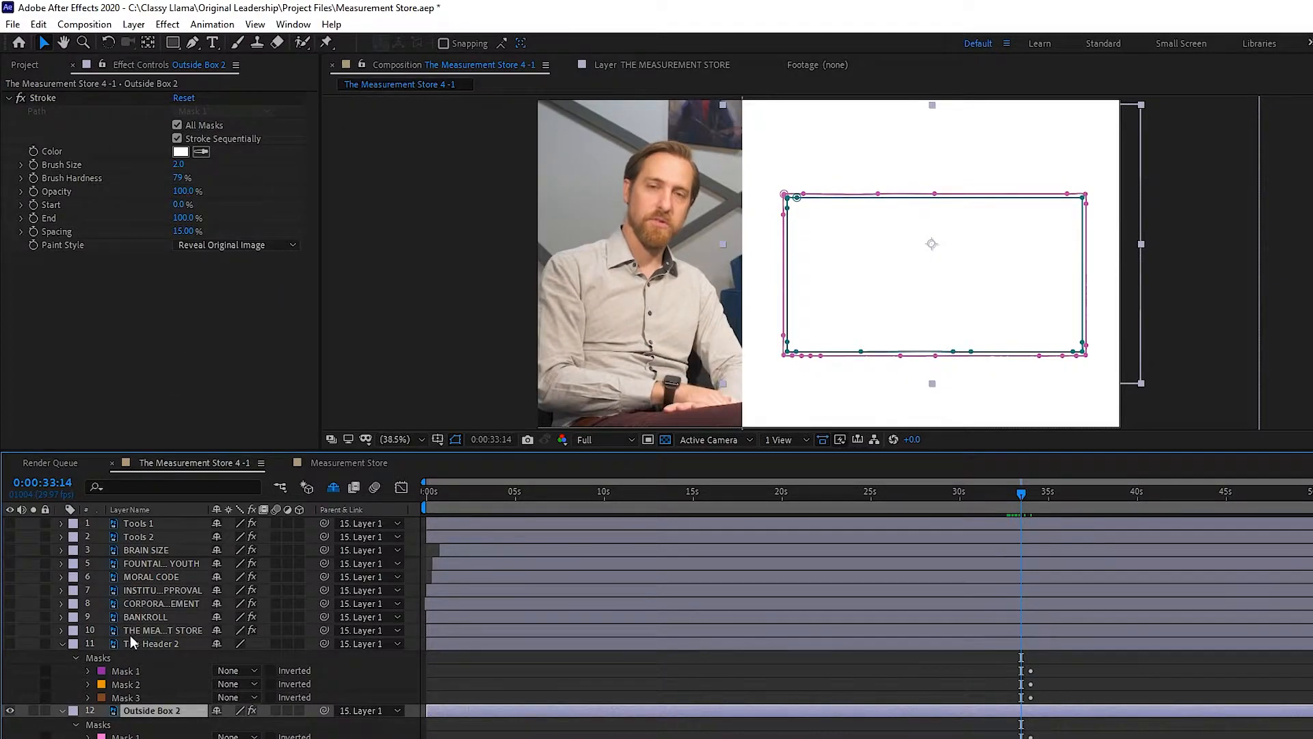
{"action": "key", "text": "e"}
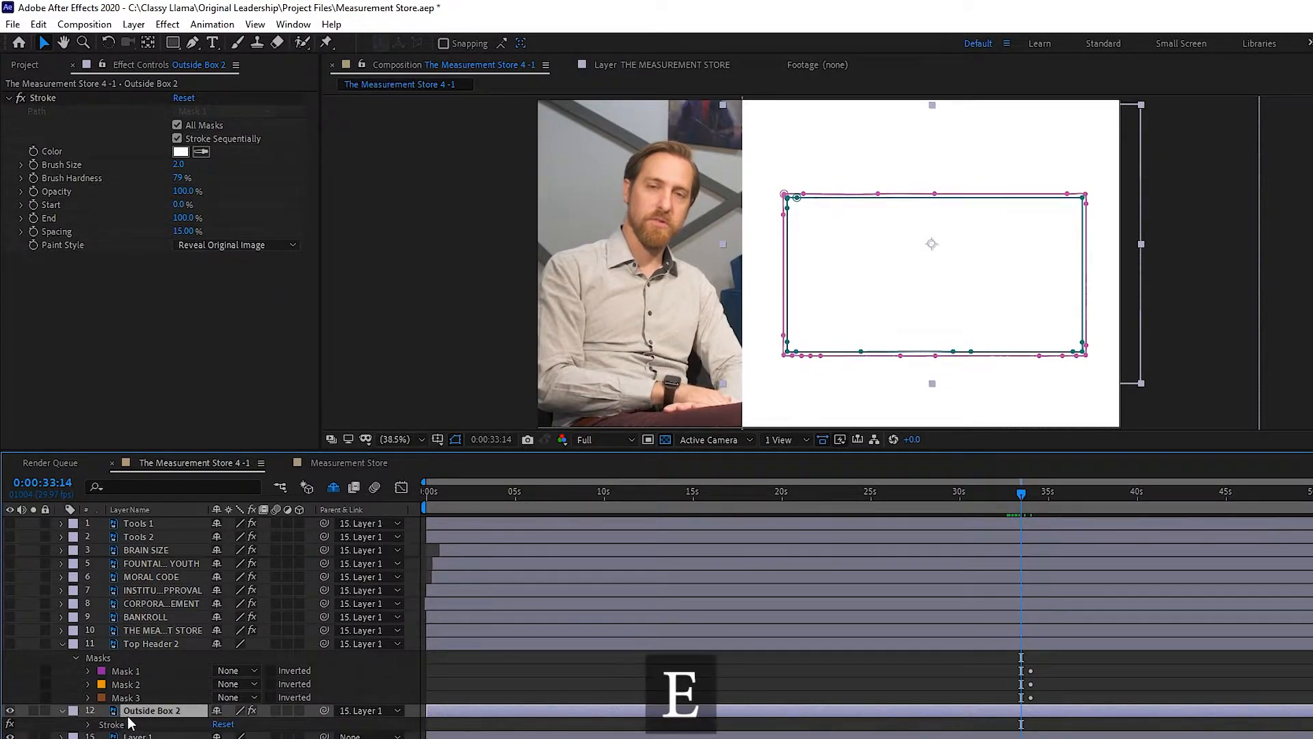
{"action": "left_click", "coordinate": [87, 725]}
{"action": "scroll", "coordinate": [273, 649], "scroll_direction": "down", "scroll_amount": 4}
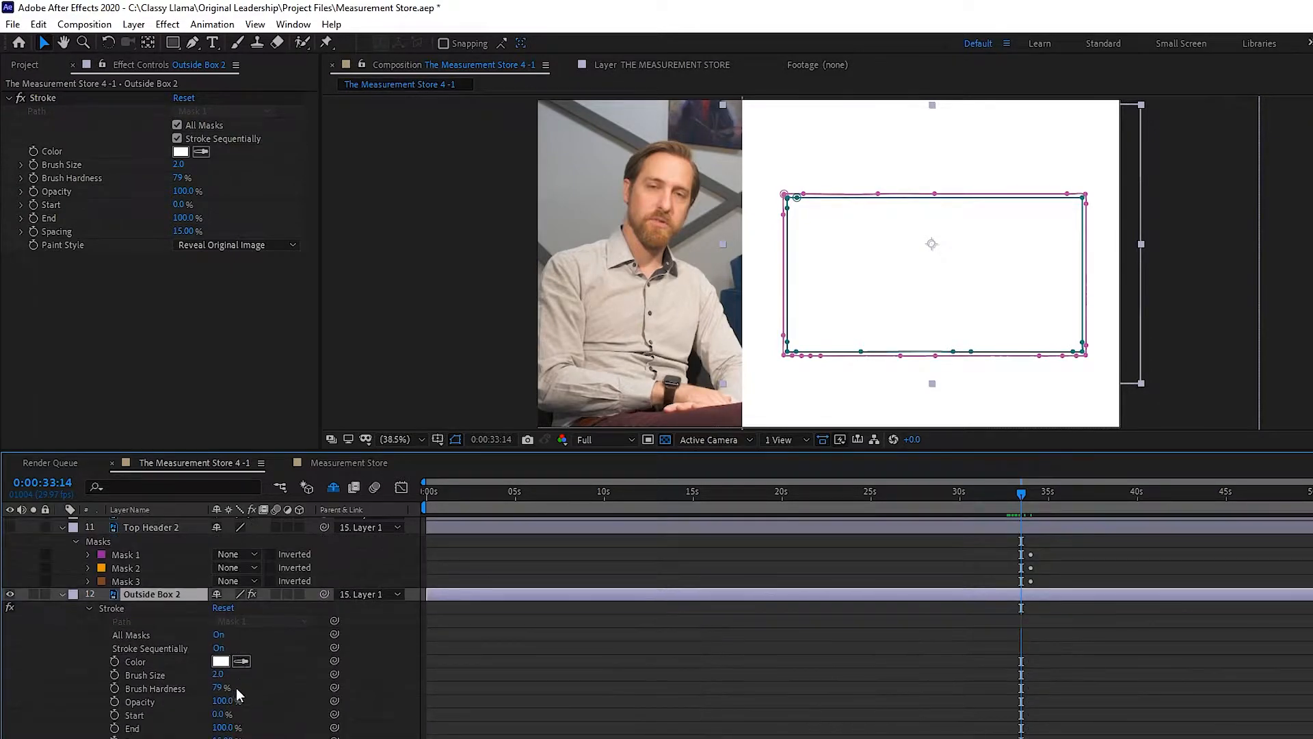
{"action": "left_click", "coordinate": [145, 730]}
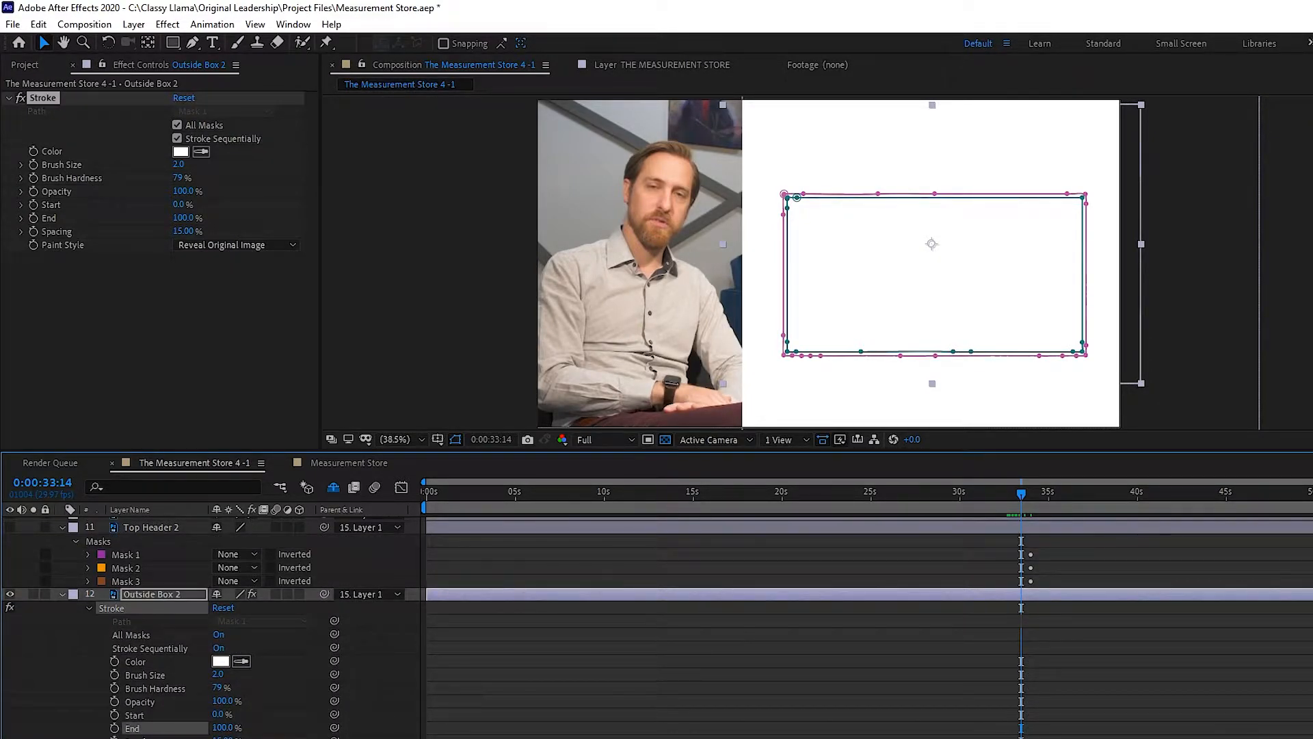
{"action": "left_click", "coordinate": [140, 717]}
{"action": "left_click", "coordinate": [124, 731]}
{"action": "left_click", "coordinate": [114, 728]}
- Add a second Stroke End keyframe on Outside Box 2 at 0:00:34:14
{"action": "left_click", "coordinate": [60, 487]}
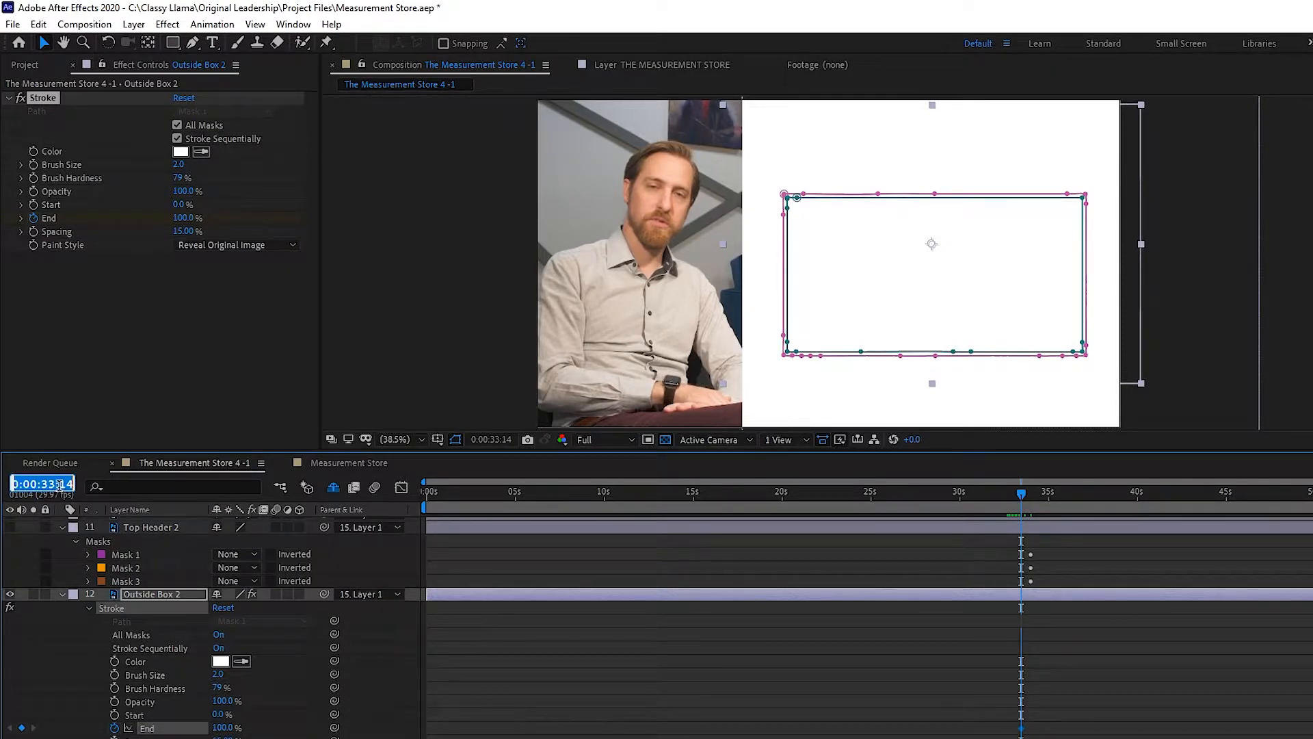
{"action": "type", "text": "3"}
{"action": "type", "text": "4:1"}
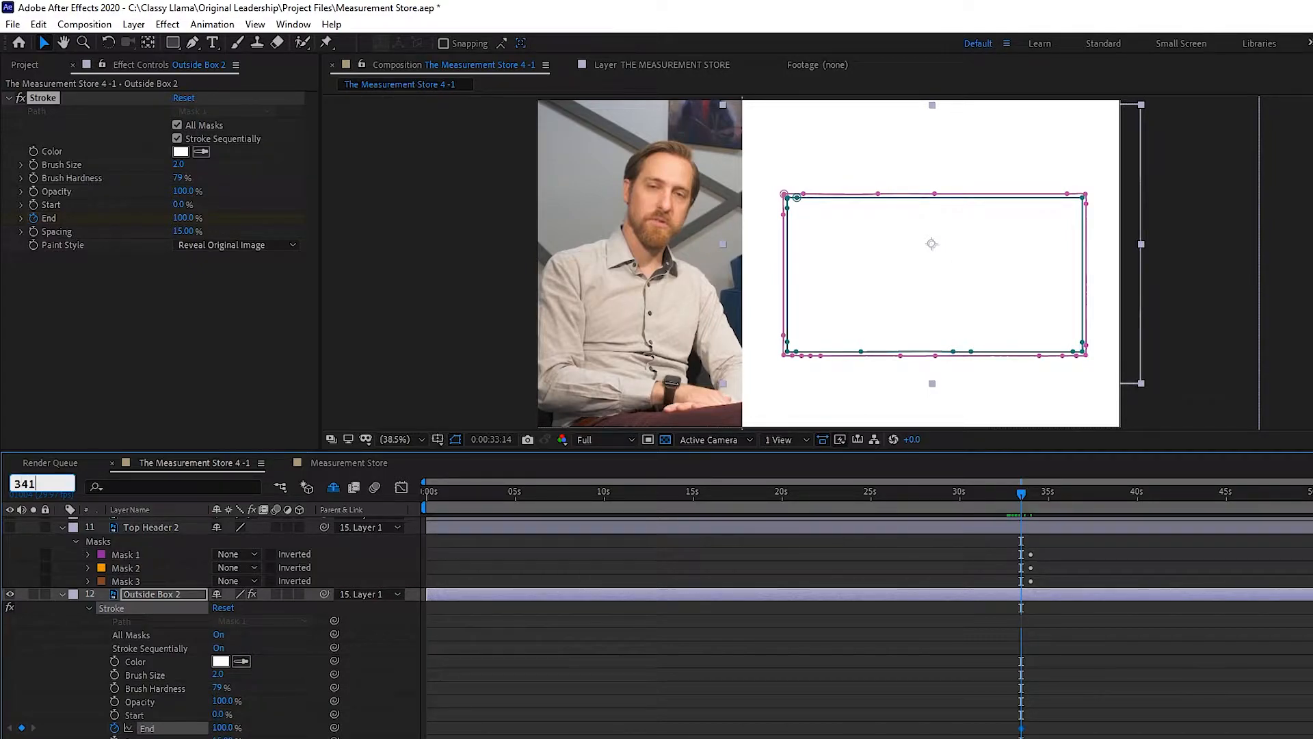
{"action": "type", "text": "4"}
{"action": "key", "text": "Return"}
{"action": "left_click", "coordinate": [21, 728]}
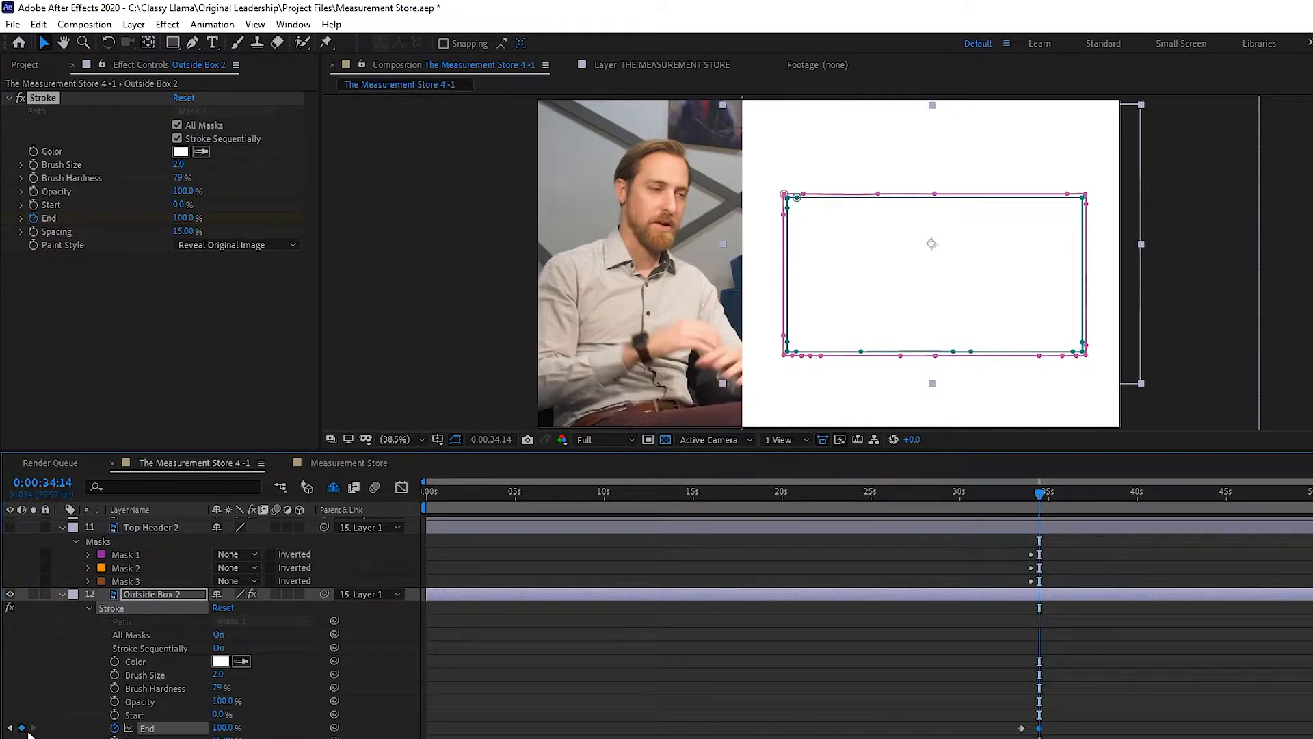
{"action": "scroll", "coordinate": [1069, 714], "scroll_direction": "up", "scroll_amount": 5}
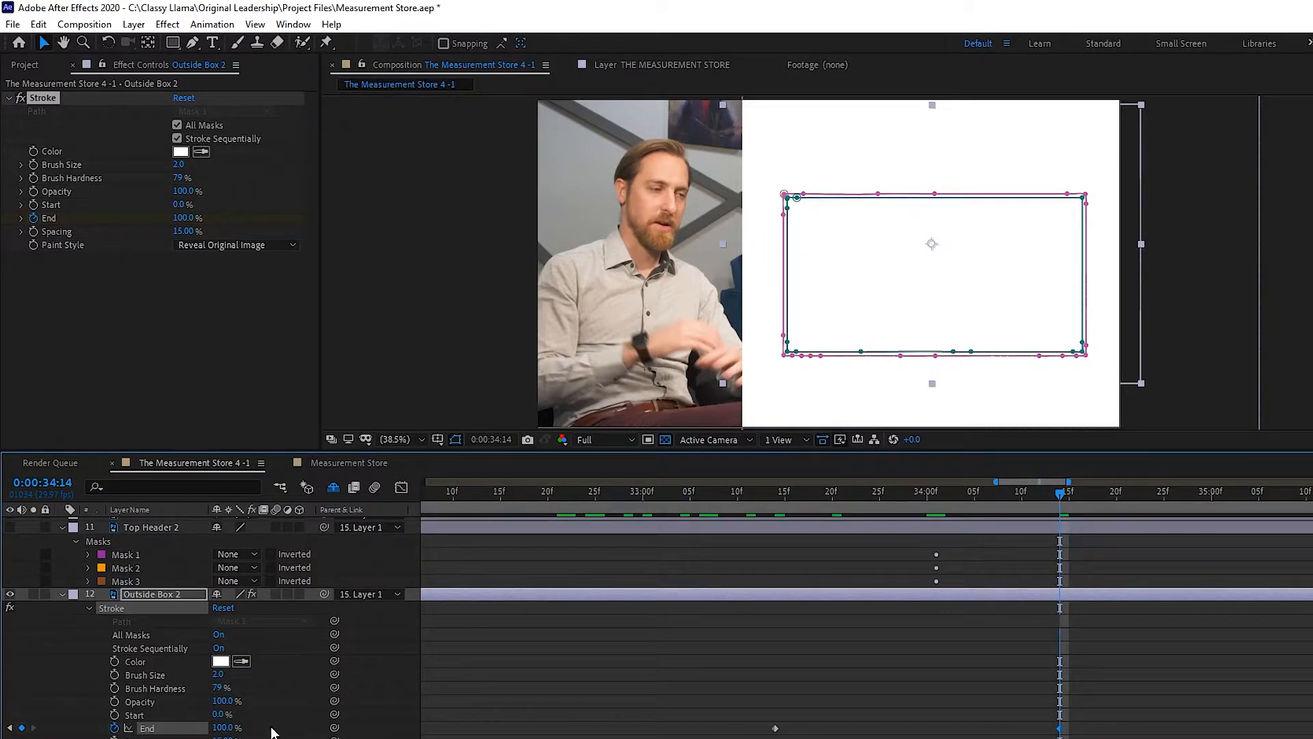
- Set the Stroke End value to 0% at the first keyframe, 0:00:33:14
{"action": "left_click", "coordinate": [9, 727]}
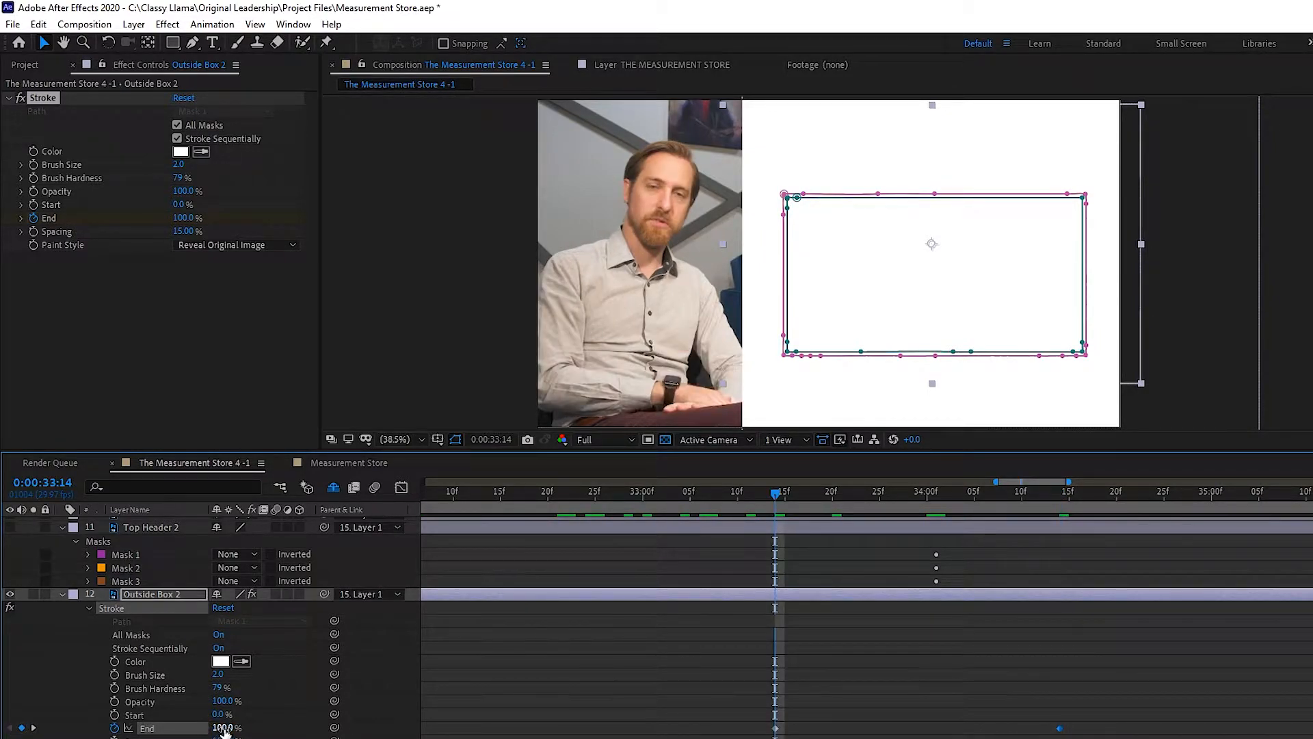
{"action": "left_click_drag", "start_coordinate": [221, 727], "coordinate": [199, 730]}
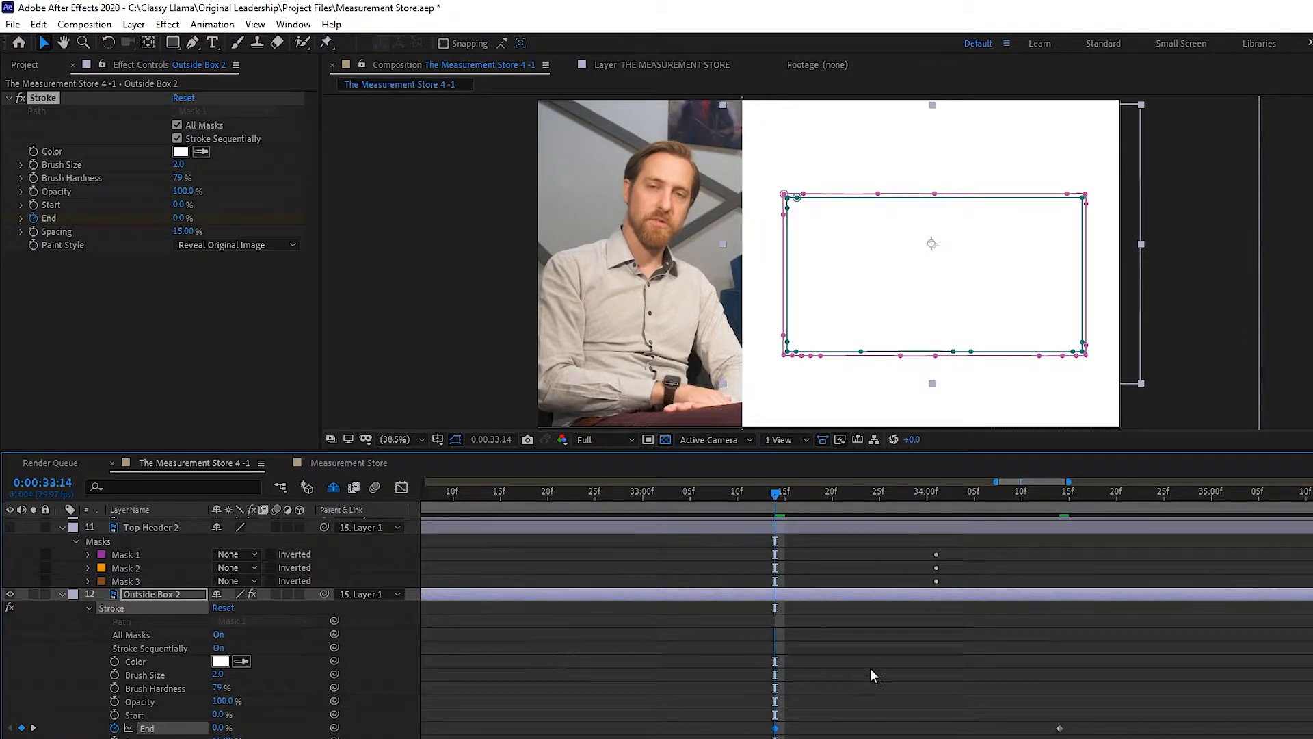
{"action": "left_click", "coordinate": [918, 695]}
- Play back the Outside Box 2 stroke reveal from just before its first End keyframe
{"action": "key", "text": "space"}
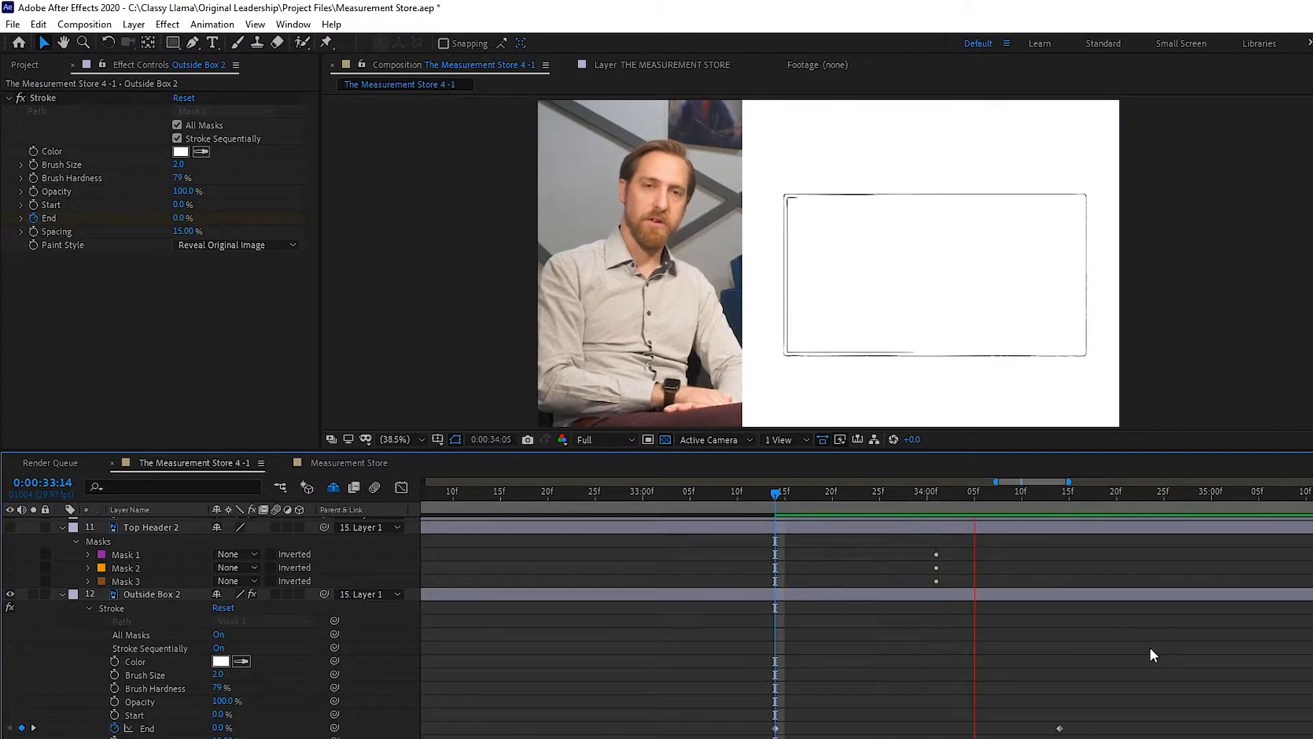
{"action": "left_click", "coordinate": [757, 499]}
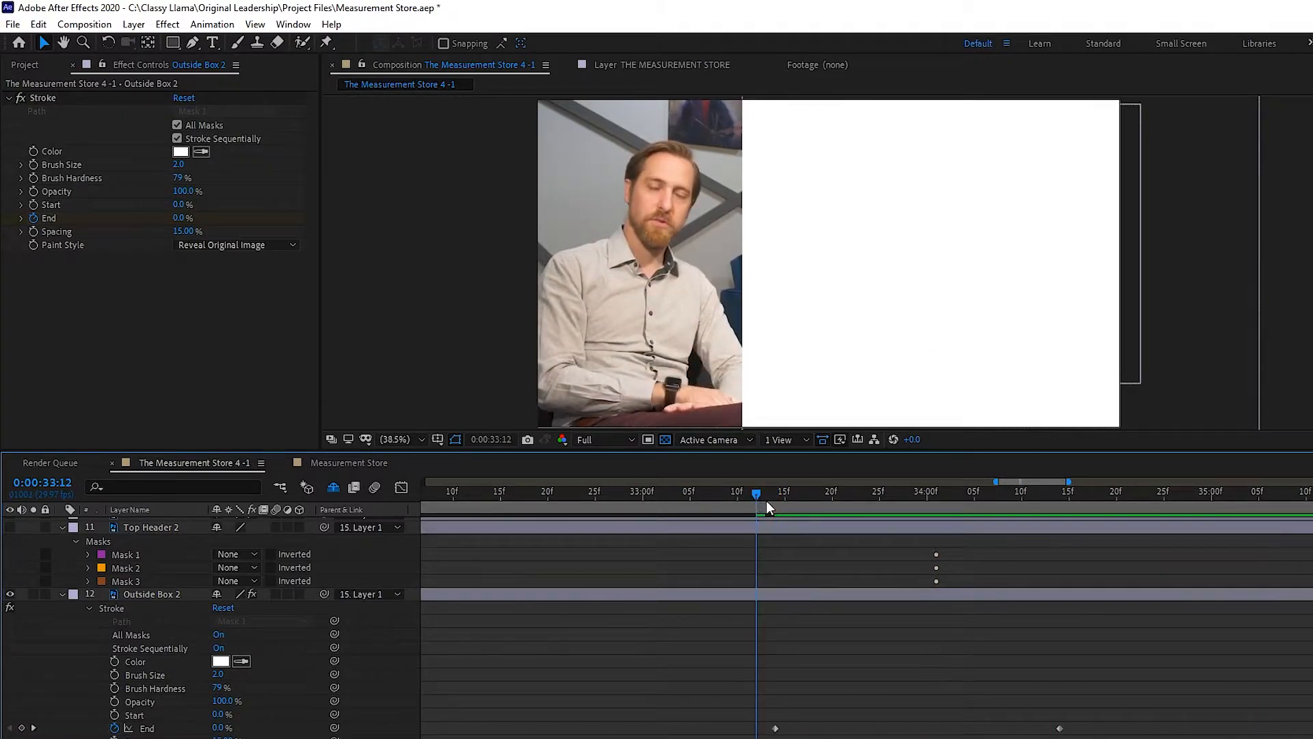
{"action": "key", "text": "space"}
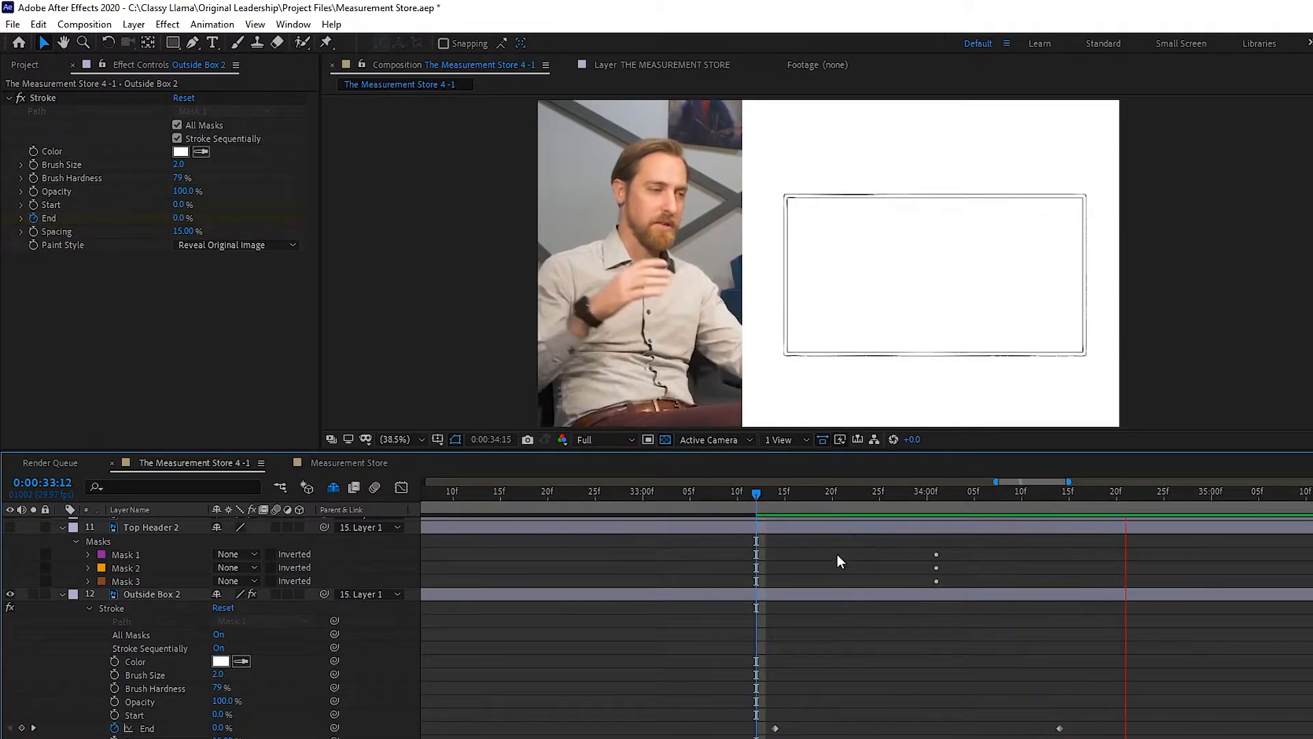
{"action": "key", "text": "space"}
- With the playhead at 0:00:34:14, set the Stroke effect's Brush Size to 15
{"action": "mouse_move", "coordinate": [770, 494]}
{"action": "left_mouse_down"}
{"action": "mouse_move", "coordinate": [1070, 519]}
{"action": "mouse_move", "coordinate": [779, 551]}
{"action": "mouse_move", "coordinate": [955, 555]}
{"action": "mouse_move", "coordinate": [1057, 536]}
{"action": "left_mouse_up"}
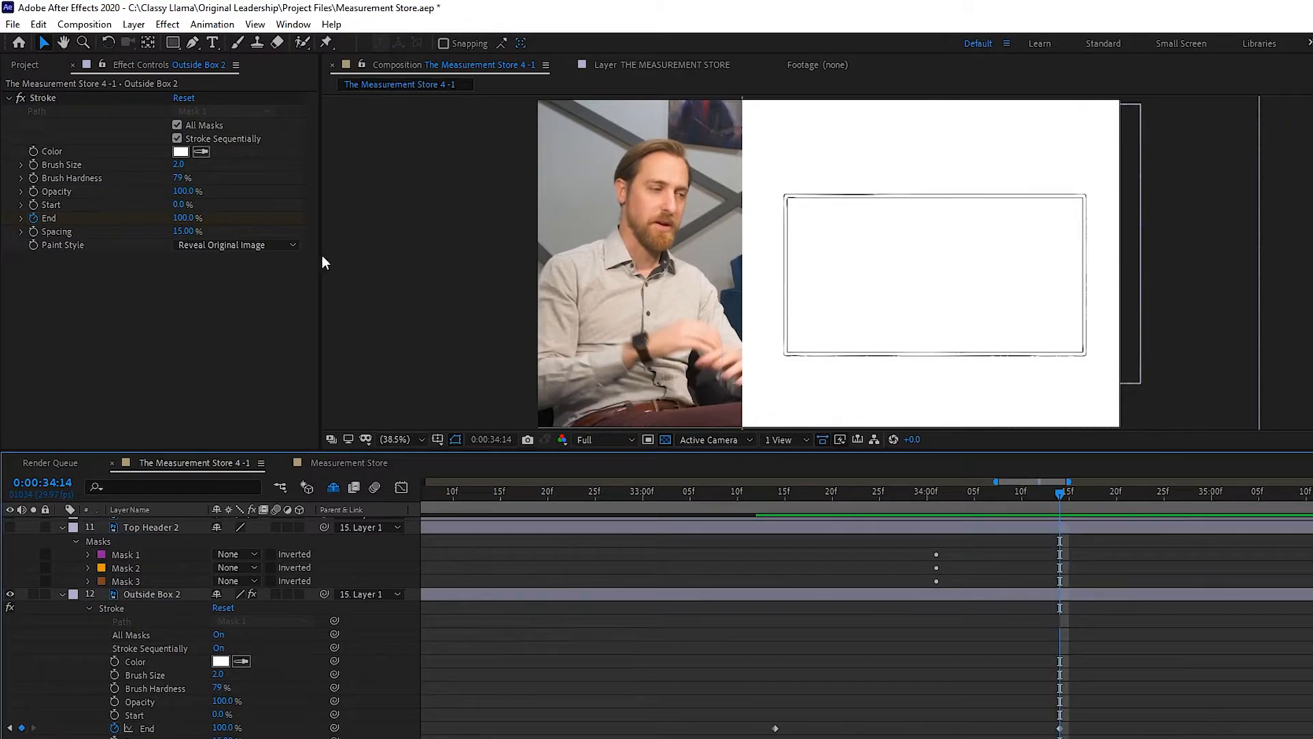
{"action": "left_click", "coordinate": [178, 165]}
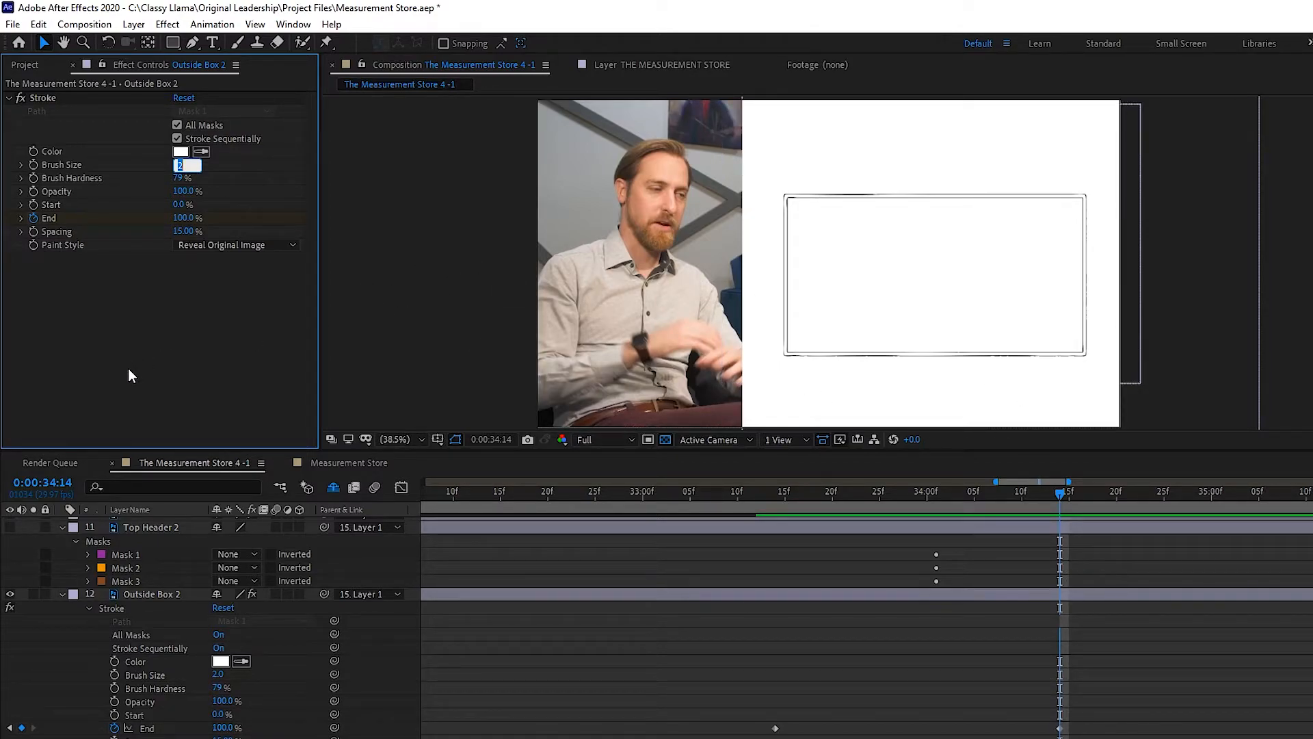
{"action": "type", "text": "15"}
{"action": "key", "text": "Return"}
{"action": "left_click", "coordinate": [1209, 639]}
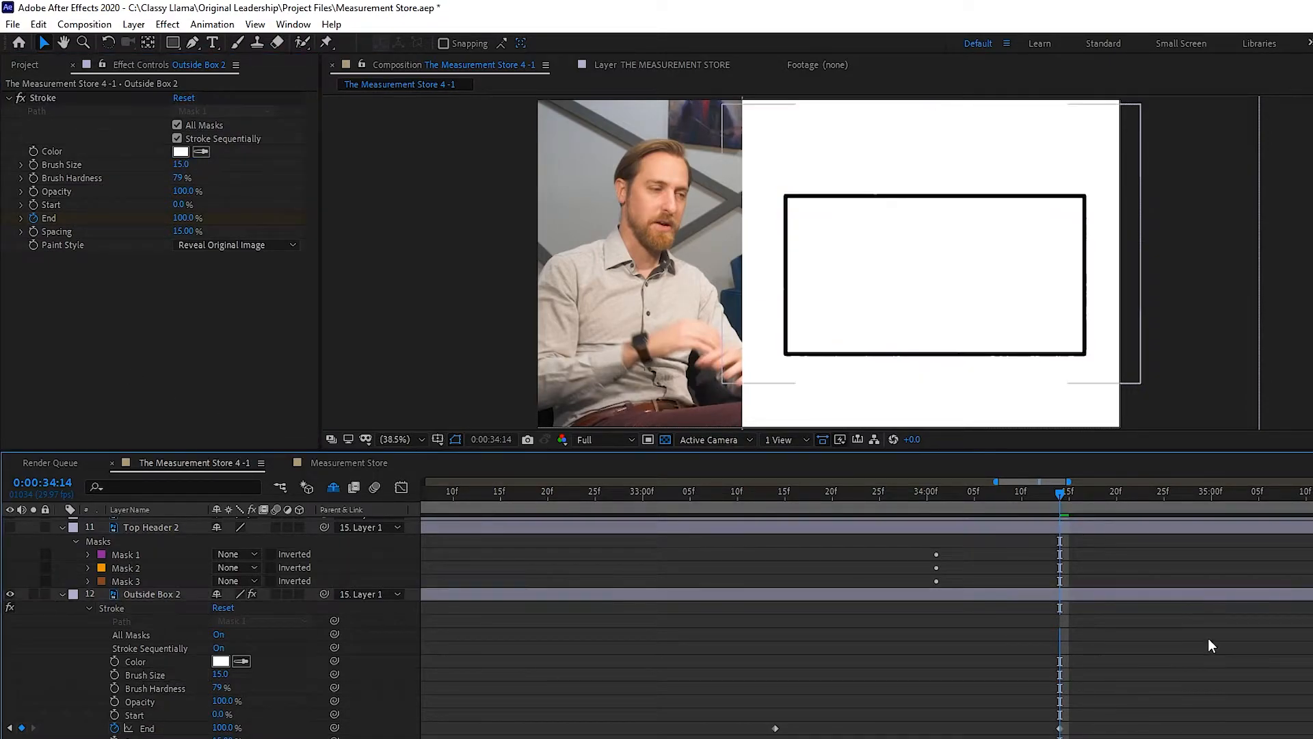
- Reduce the Brush Size of the Stroke effect on Outside Box 2 to 10
{"action": "left_click", "coordinate": [1058, 729]}
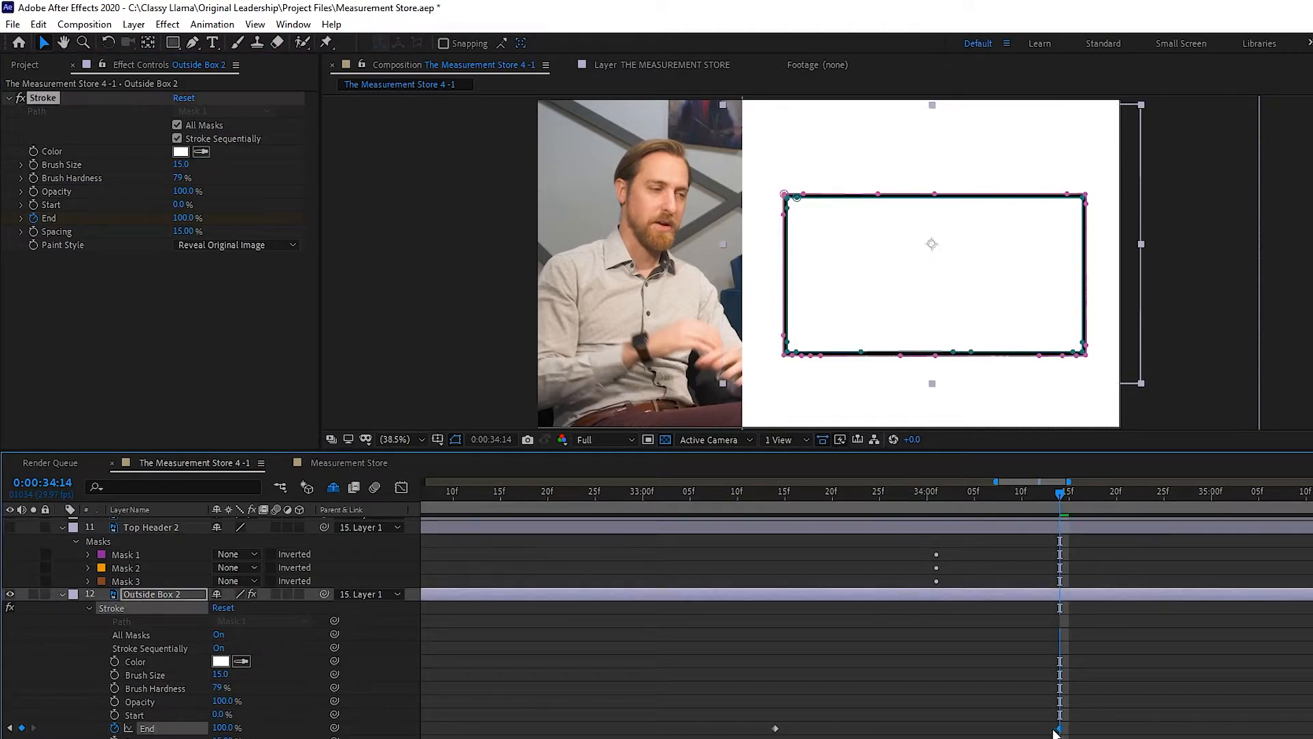
{"action": "left_click", "coordinate": [180, 165]}
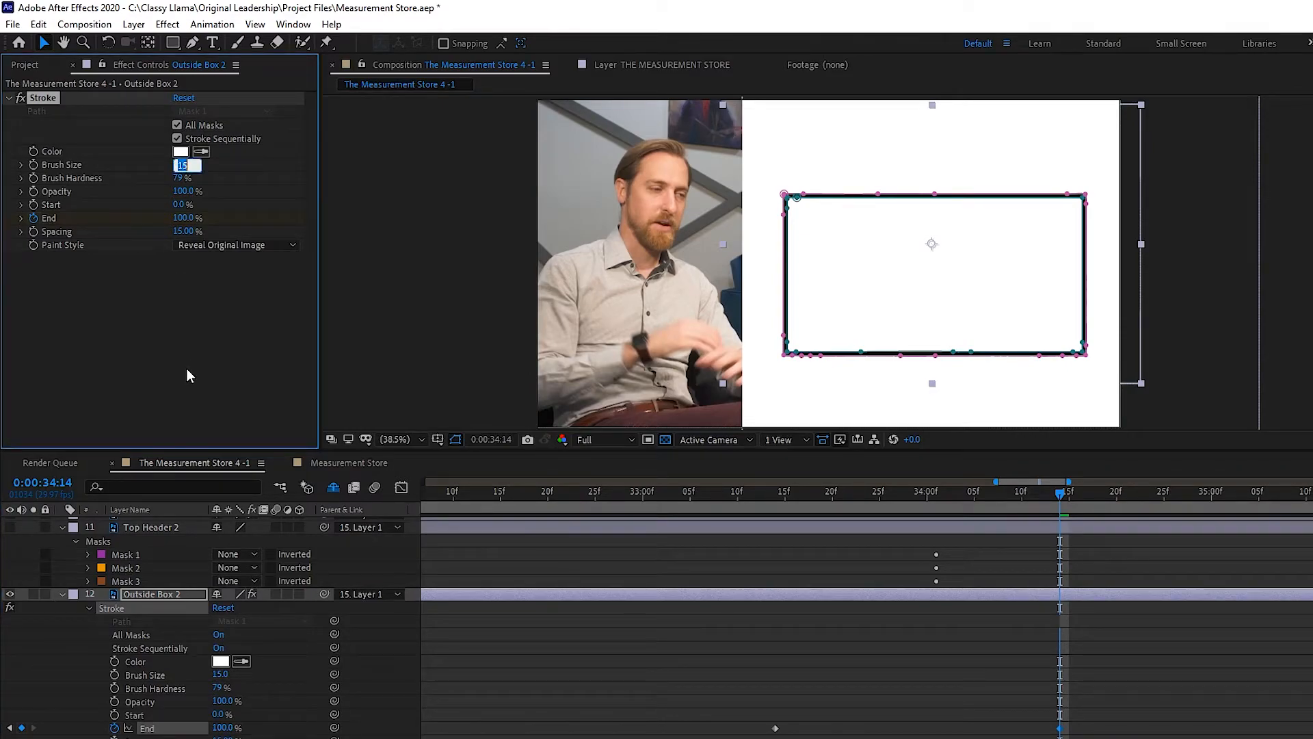
{"action": "type", "text": "10"}
{"action": "key", "text": "Return"}
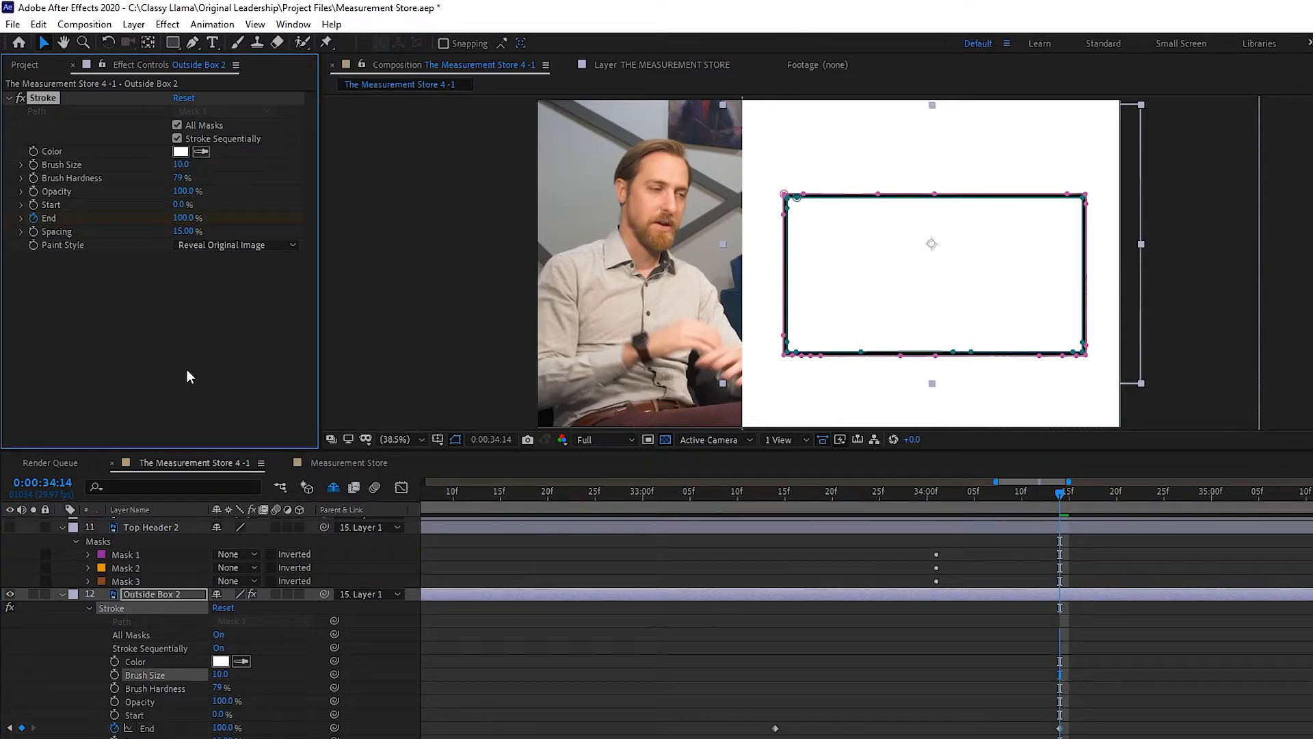
{"action": "left_click", "coordinate": [1206, 668]}
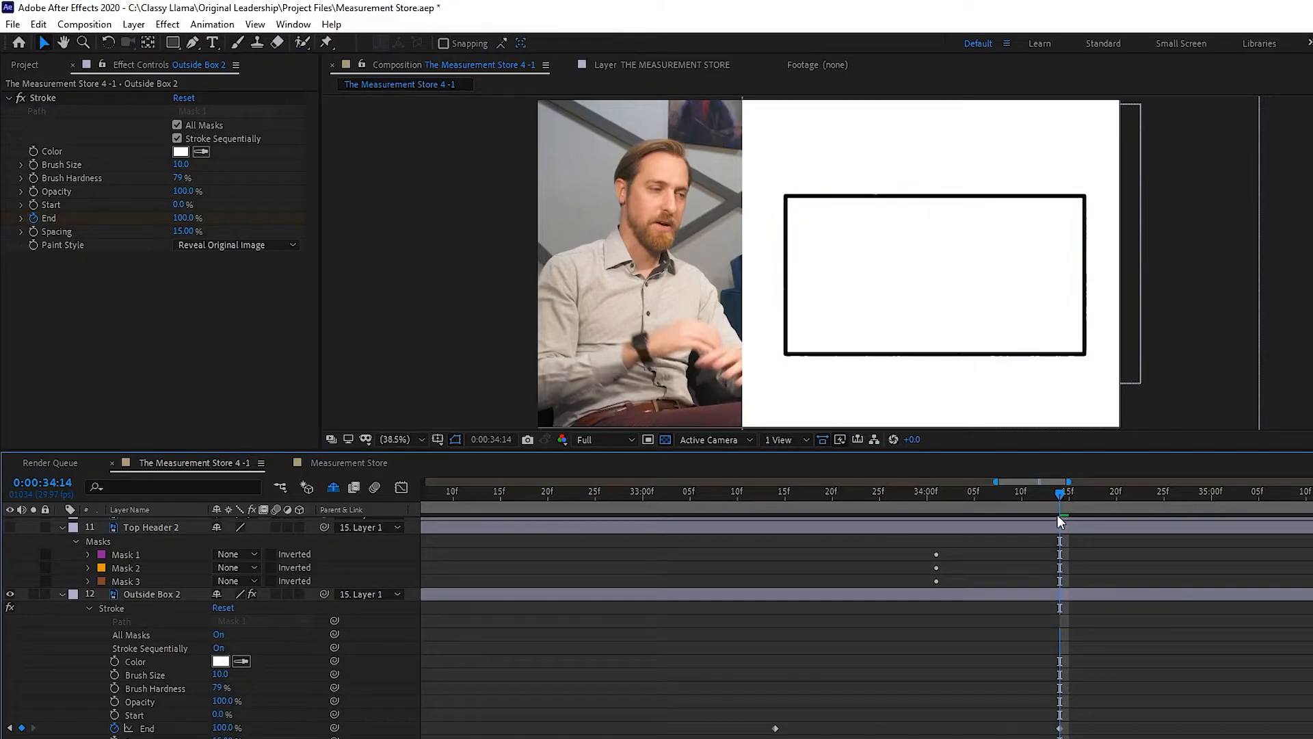
- Play back the Outside Box 2 reveal from shortly before its first End keyframe to check the new brush size
{"action": "left_click_drag", "start_coordinate": [1049, 491], "coordinate": [744, 477]}
{"action": "key", "text": "space"}
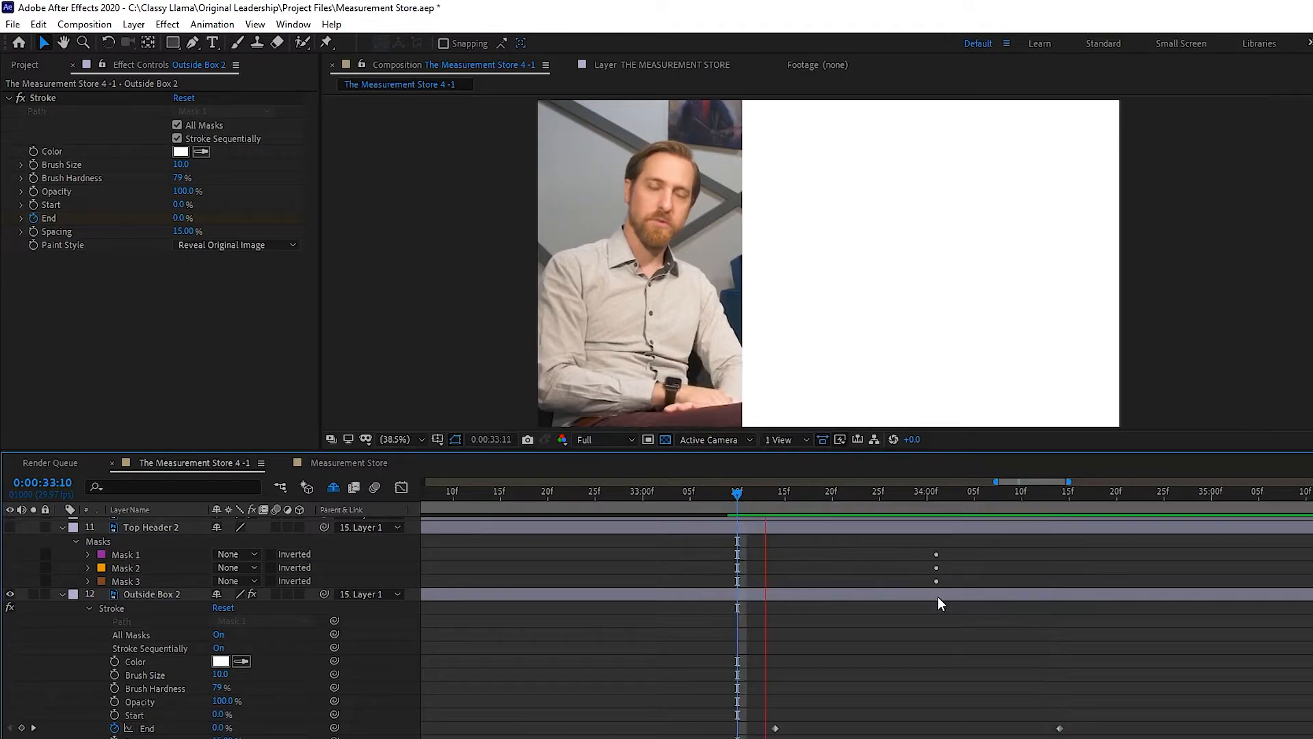
{"action": "key", "text": "space"}
{"action": "left_click_drag", "start_coordinate": [772, 504], "coordinate": [737, 503]}
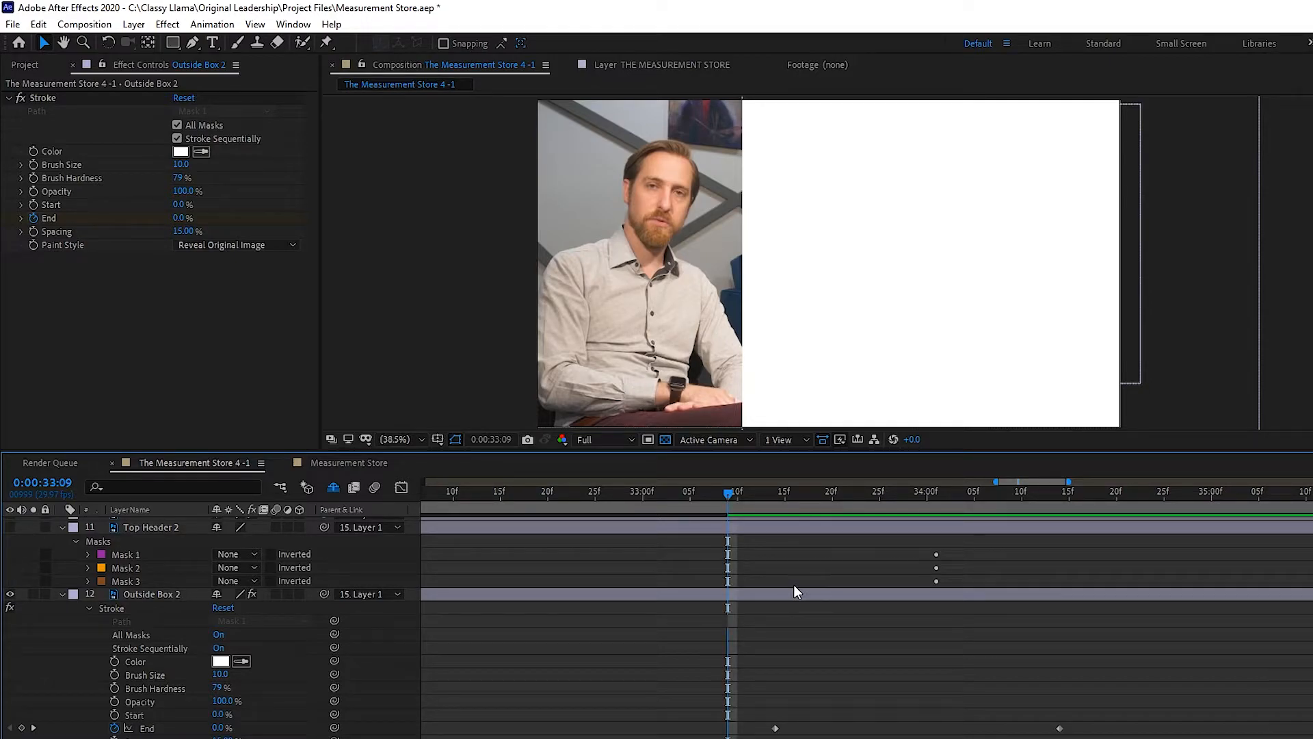
{"action": "key", "text": "space"}
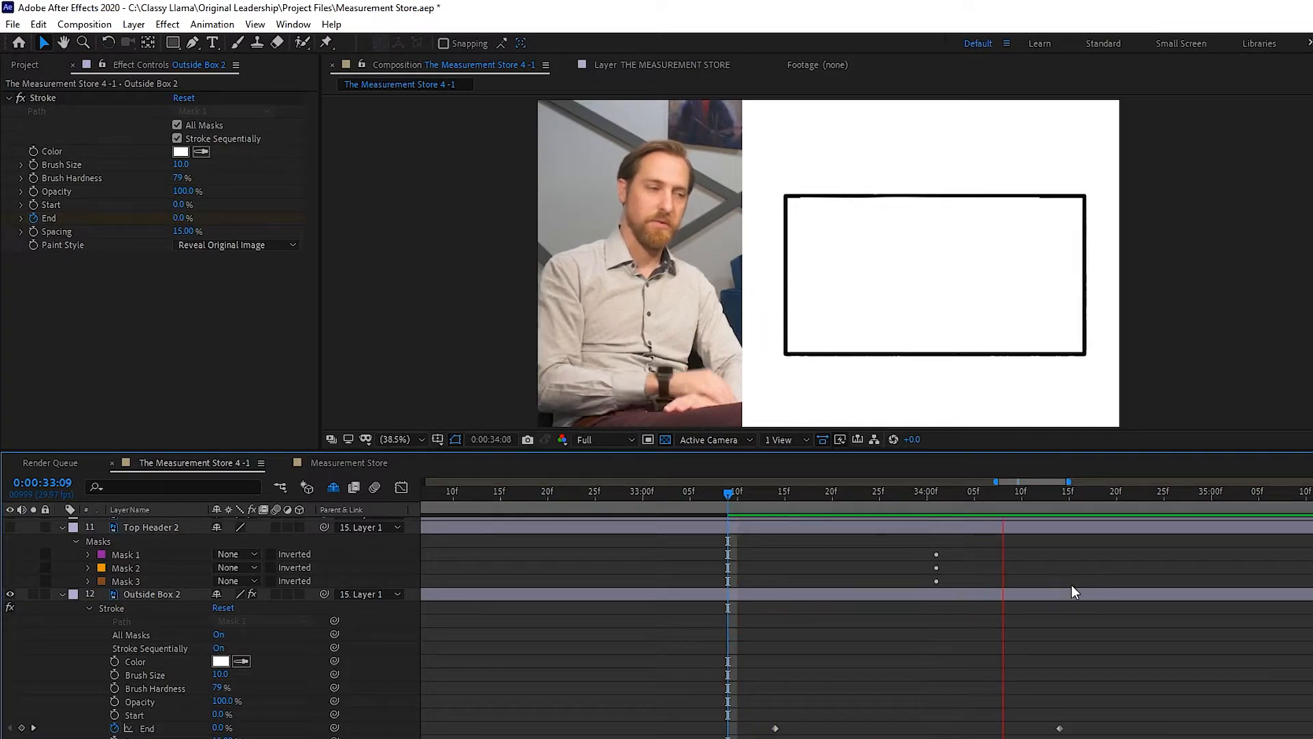
{"action": "key", "text": "space"}
- Copy the keyframed Stroke effect from the Outside Box 2 layer
{"action": "left_click", "coordinate": [1058, 496]}
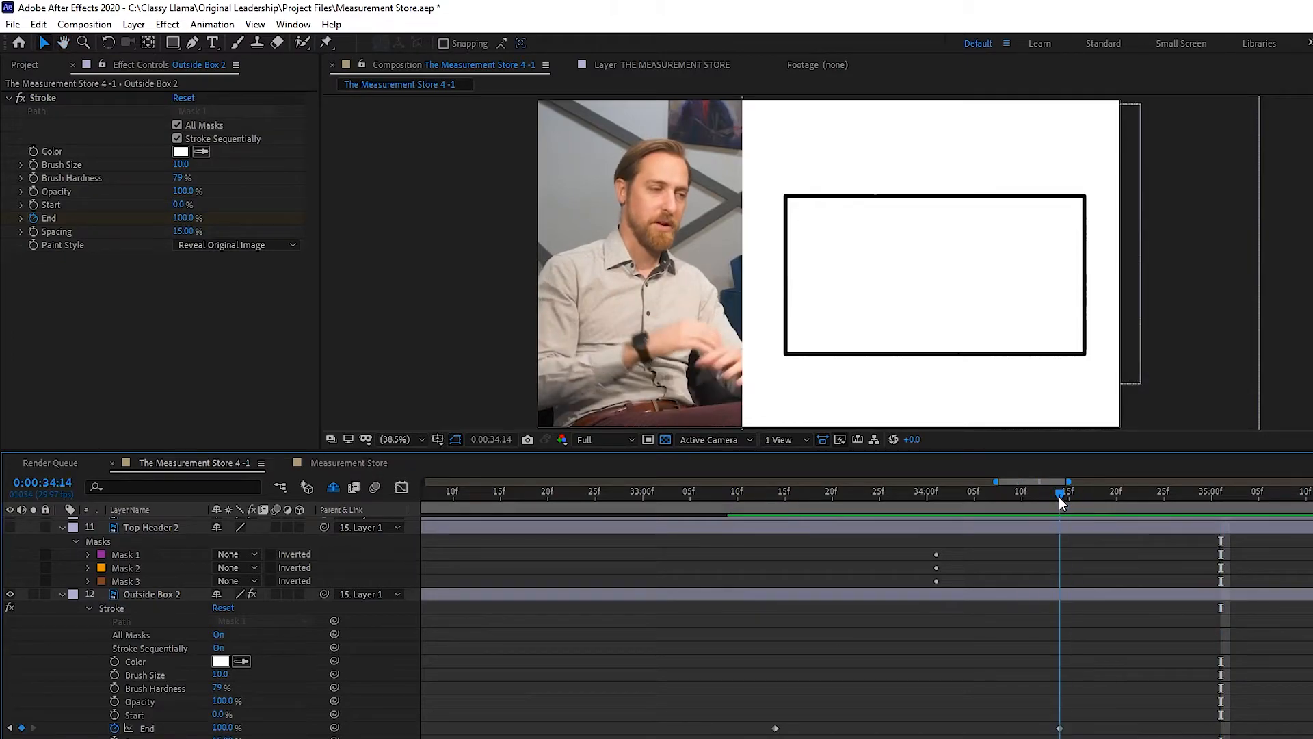
{"action": "left_click", "coordinate": [151, 593]}
{"action": "left_click", "coordinate": [130, 610]}
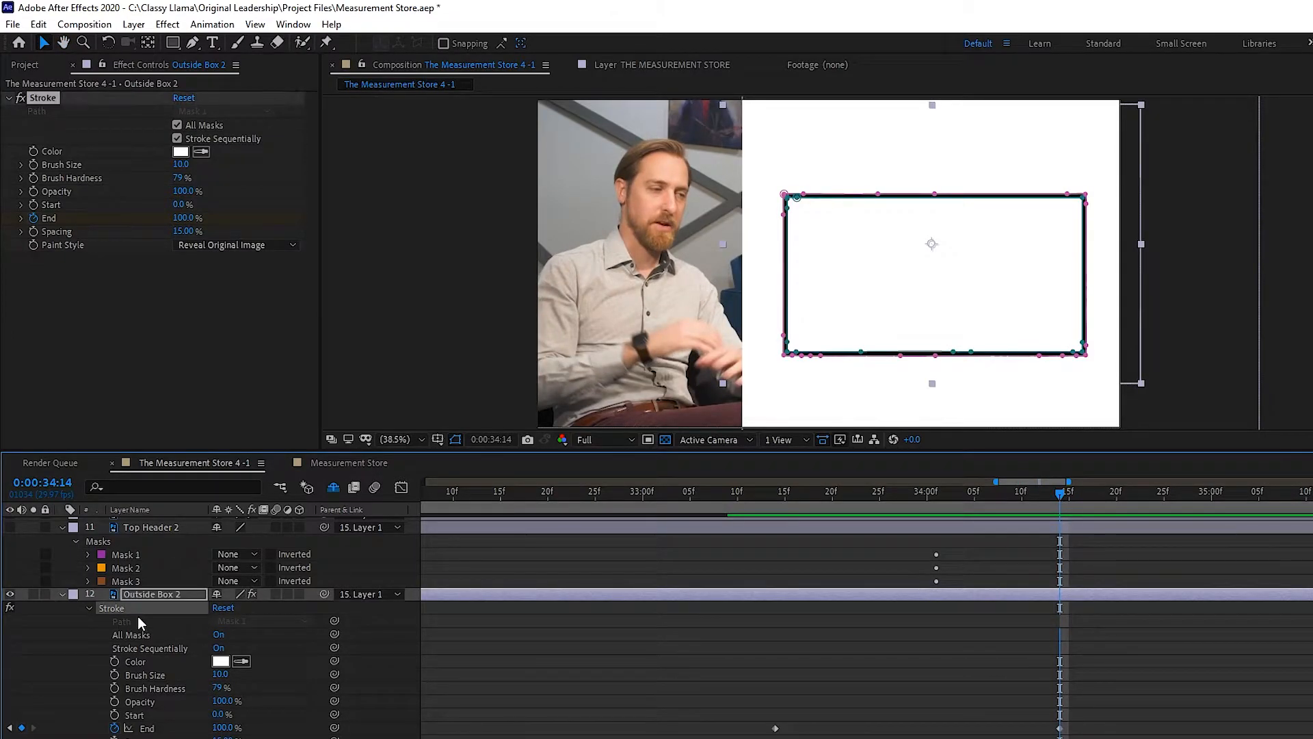
{"action": "key", "text": "ctrl+c"}
- Make the Top Header 2 layer visible and paste the copied Stroke effect onto it with the playhead at 0:00:33:14
{"action": "scroll", "coordinate": [176, 567], "scroll_direction": "up", "scroll_amount": 3}
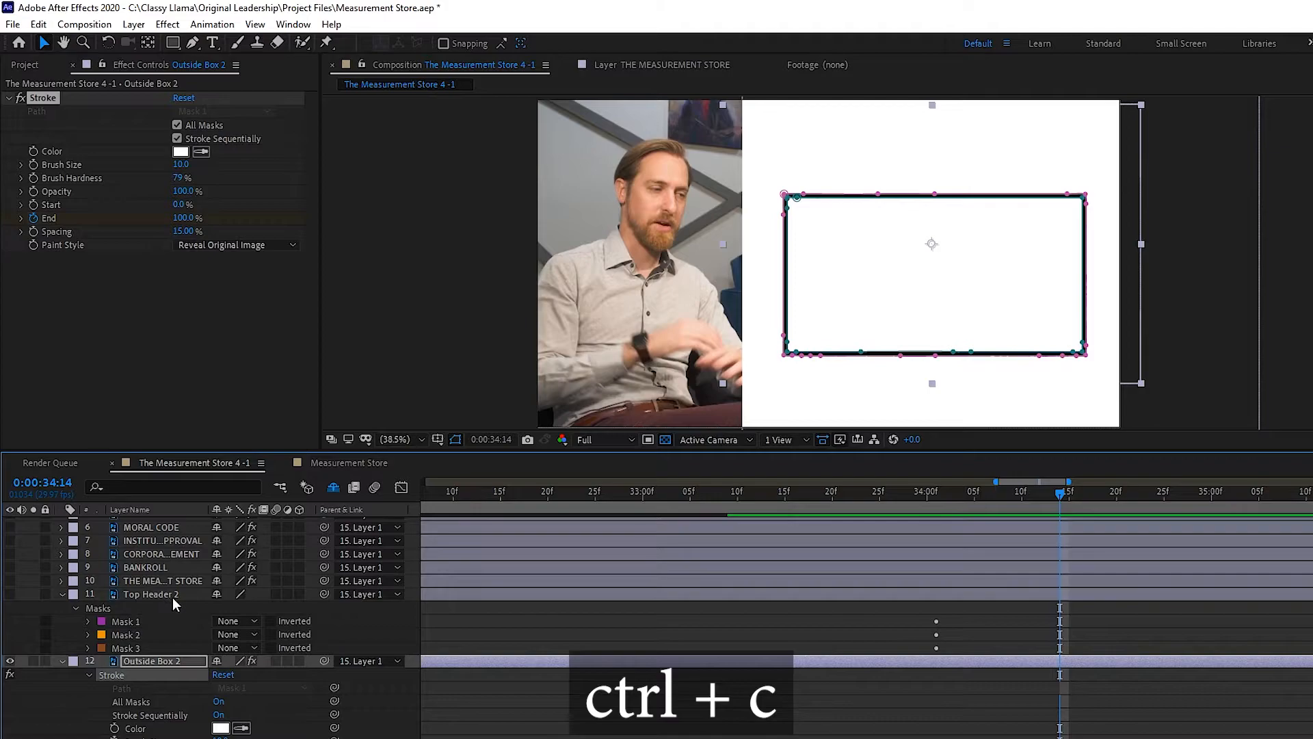
{"action": "left_click", "coordinate": [151, 594]}
{"action": "left_click", "coordinate": [9, 593]}
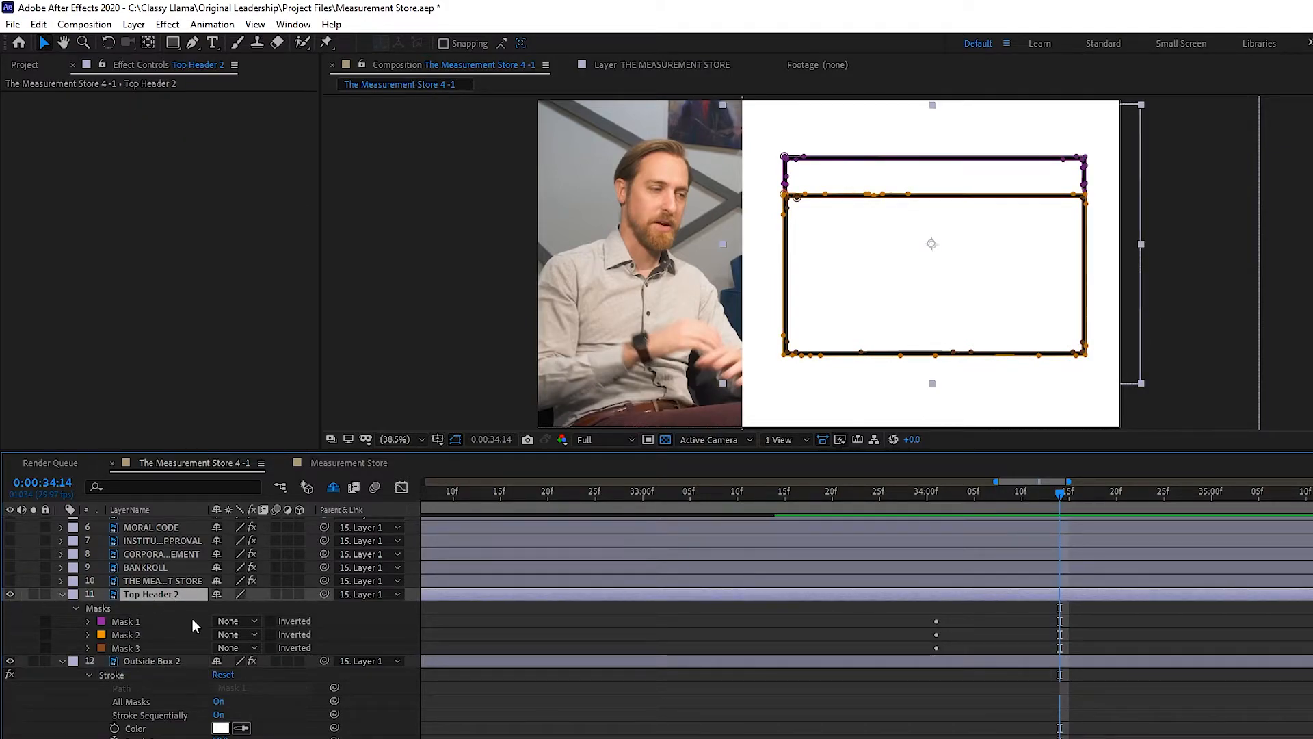
{"action": "left_click", "coordinate": [778, 497]}
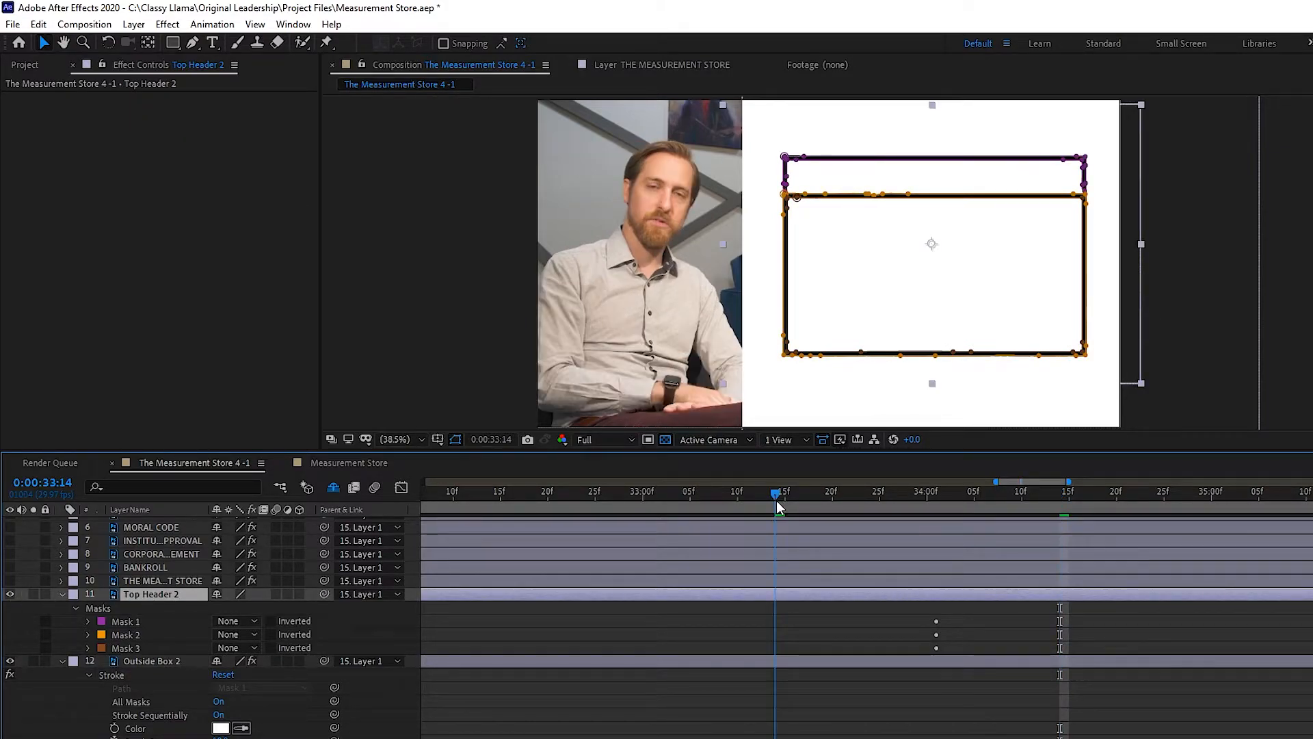
{"action": "scroll", "coordinate": [790, 548], "scroll_direction": "down", "scroll_amount": 3}
{"action": "scroll", "coordinate": [805, 527], "scroll_direction": "up", "scroll_amount": 5}
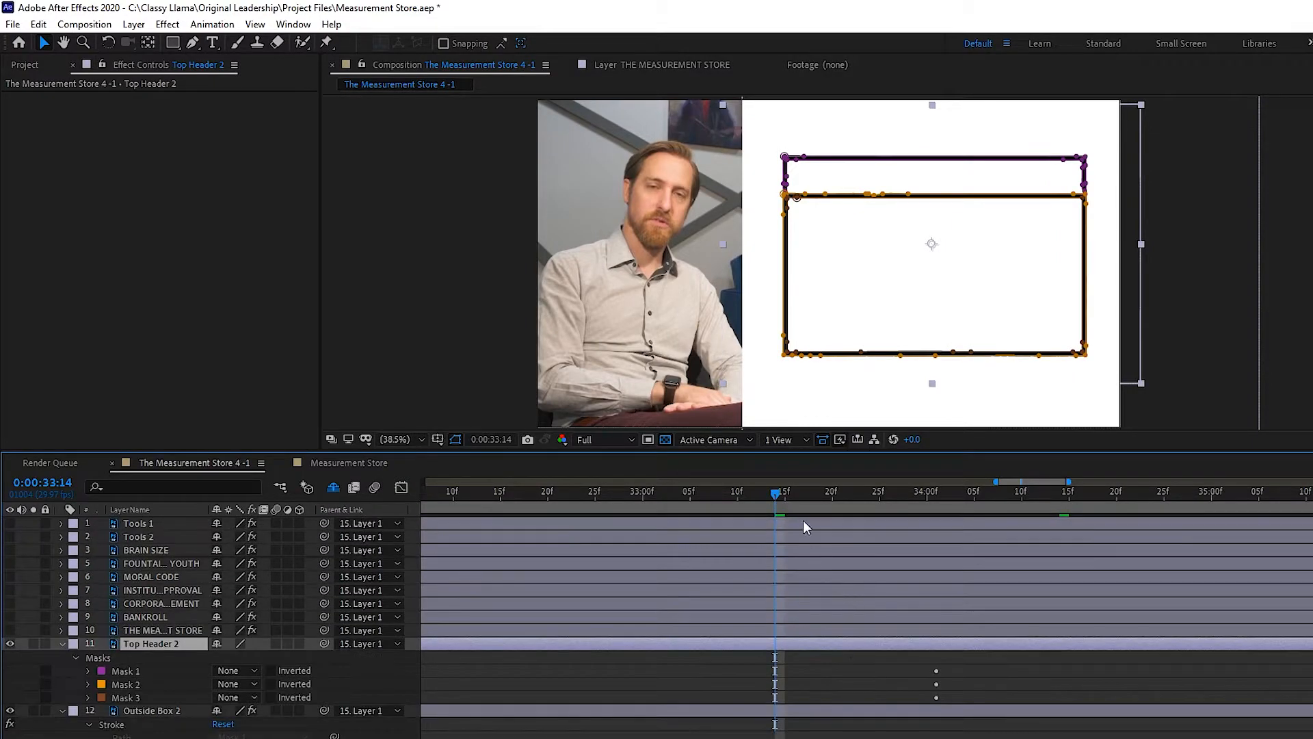
{"action": "scroll", "coordinate": [824, 707], "scroll_direction": "down", "scroll_amount": 3}
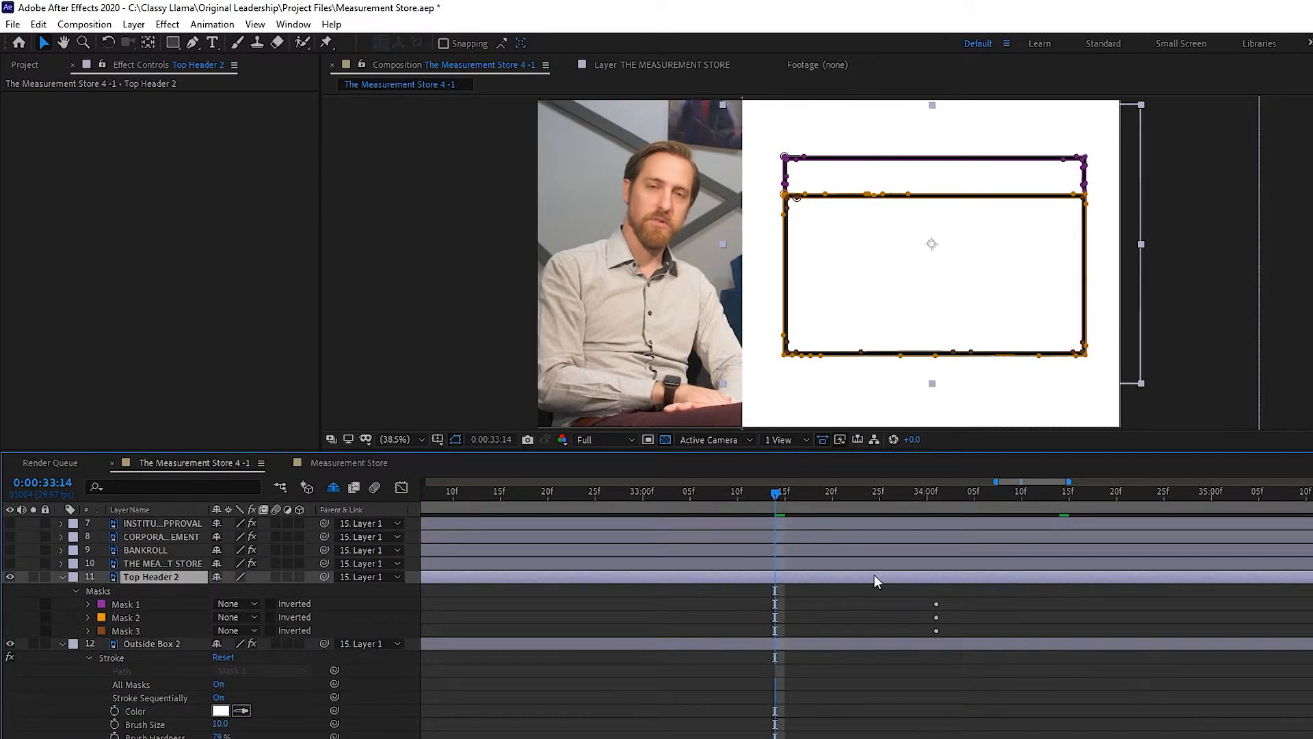
{"action": "scroll", "coordinate": [862, 701], "scroll_direction": "down", "scroll_amount": 2}
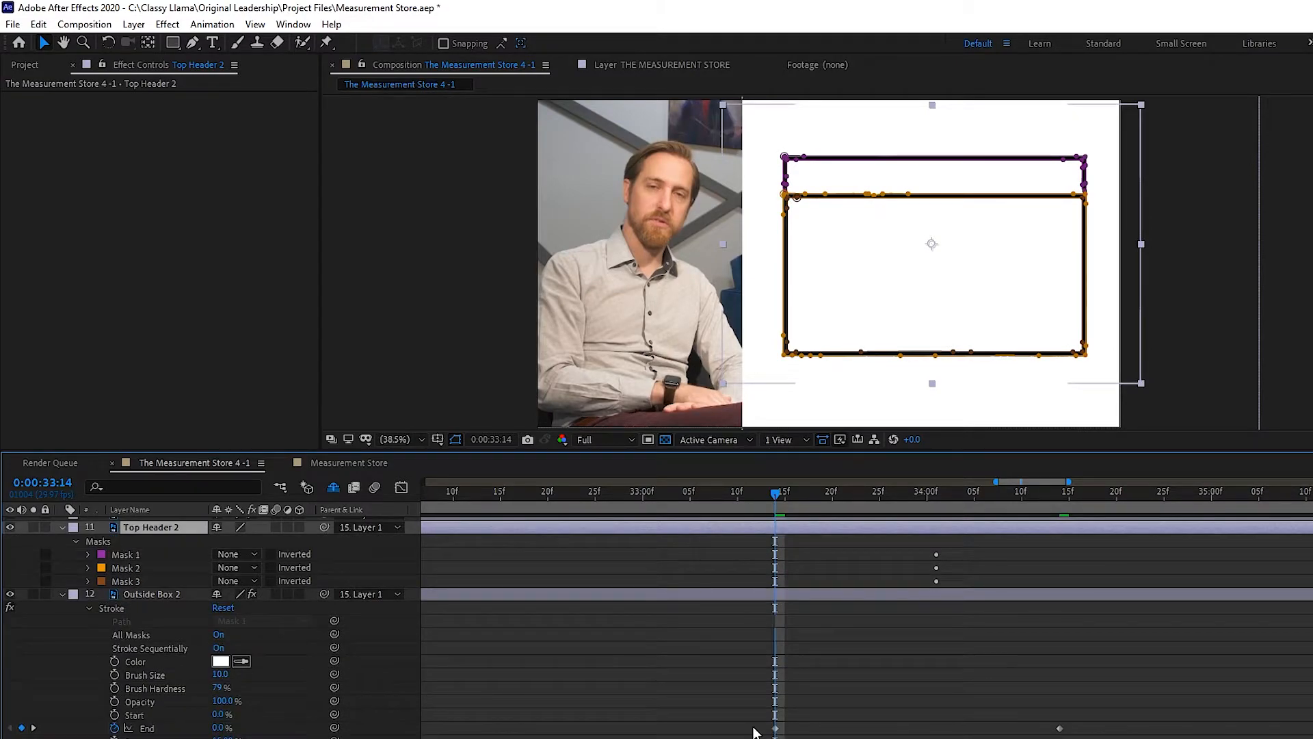
{"action": "scroll", "coordinate": [821, 697], "scroll_direction": "up", "scroll_amount": 2}
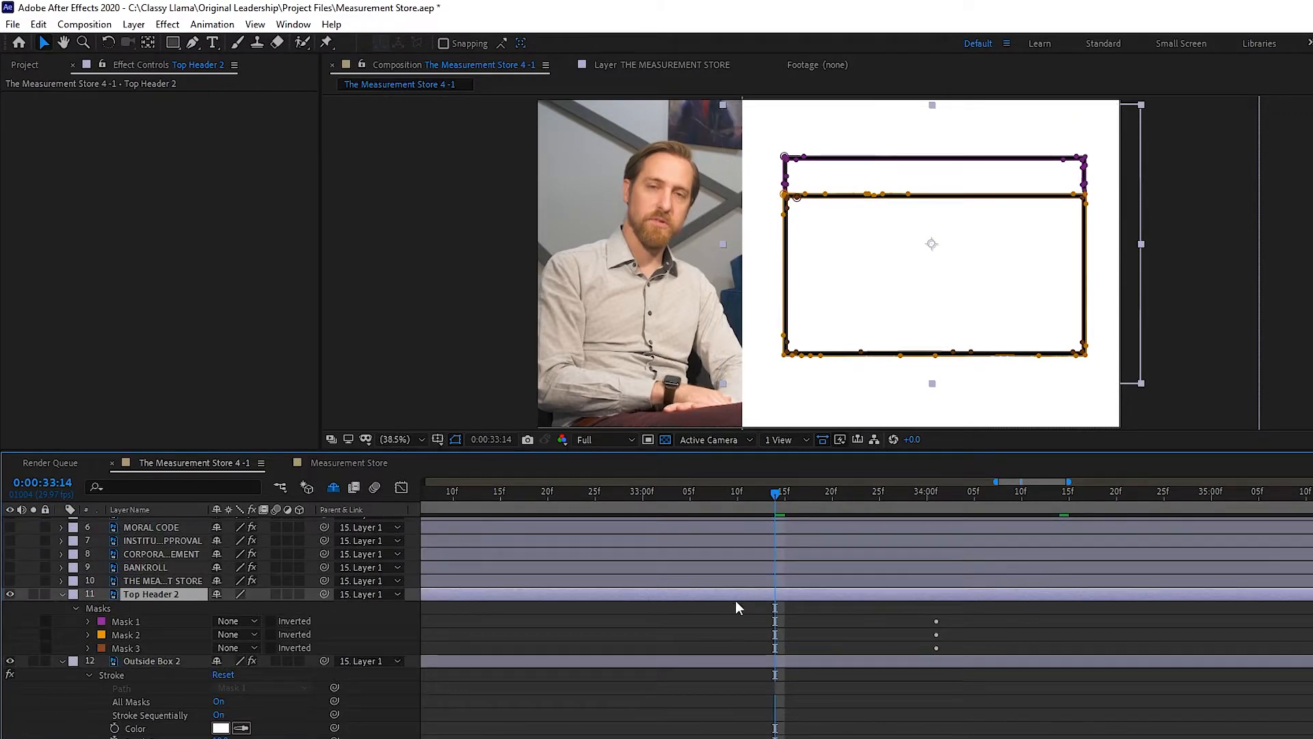
{"action": "key", "text": "ctrl+v"}
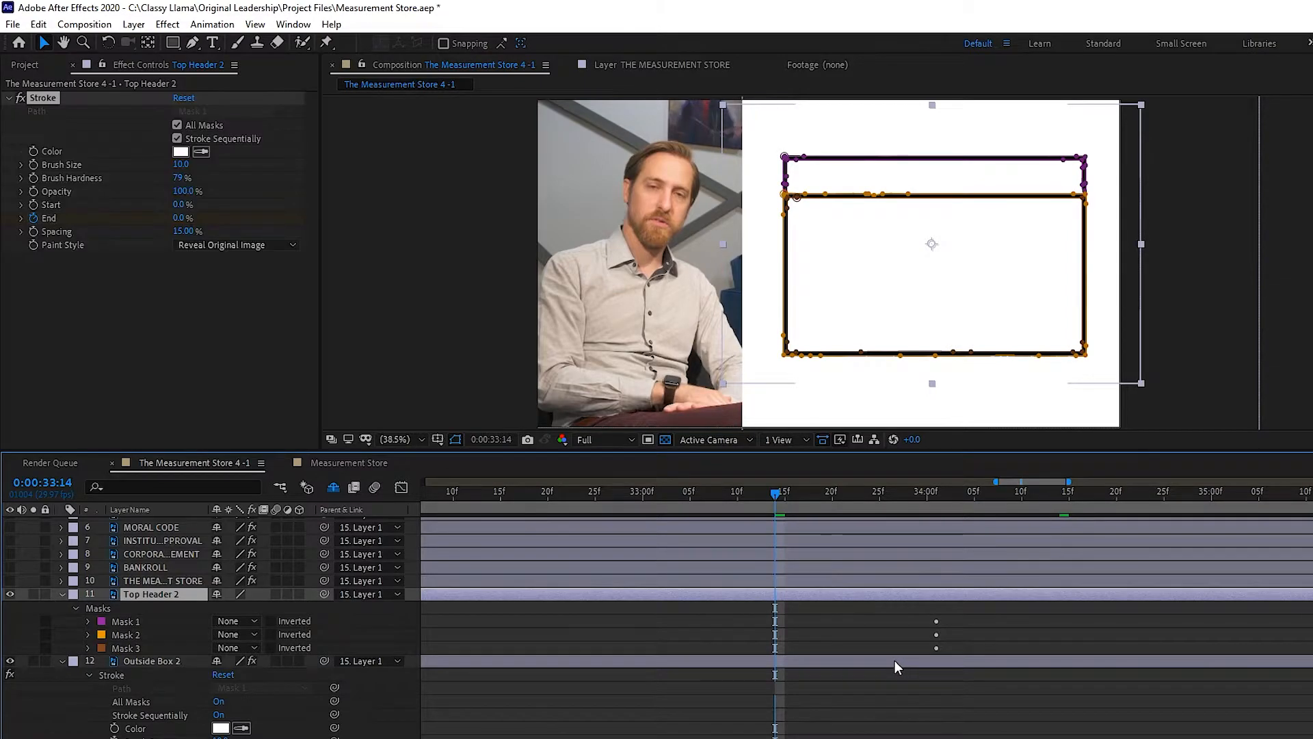
{"action": "left_click", "coordinate": [969, 720]}
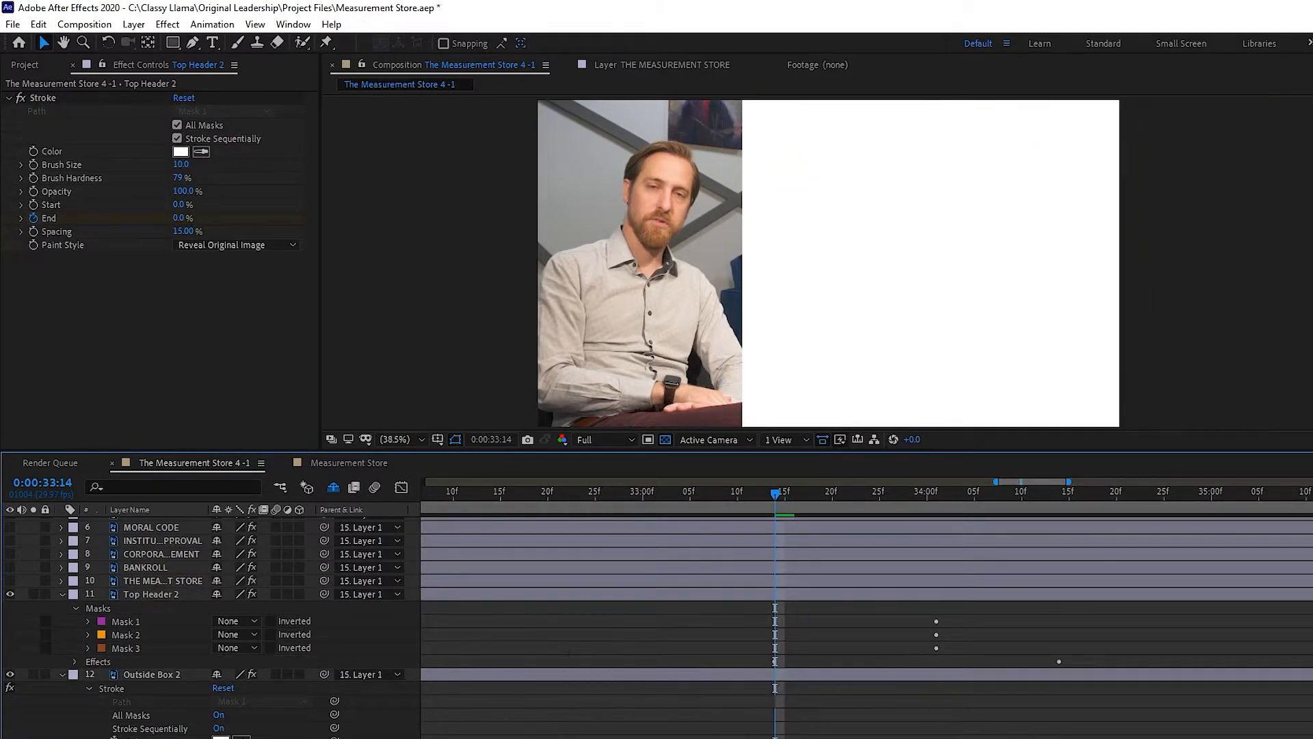
- Play back the Top Header 2 and Outside Box 2 reveals together from around 0:00:33:01 and 0:00:33:14
{"action": "key", "text": "space"}
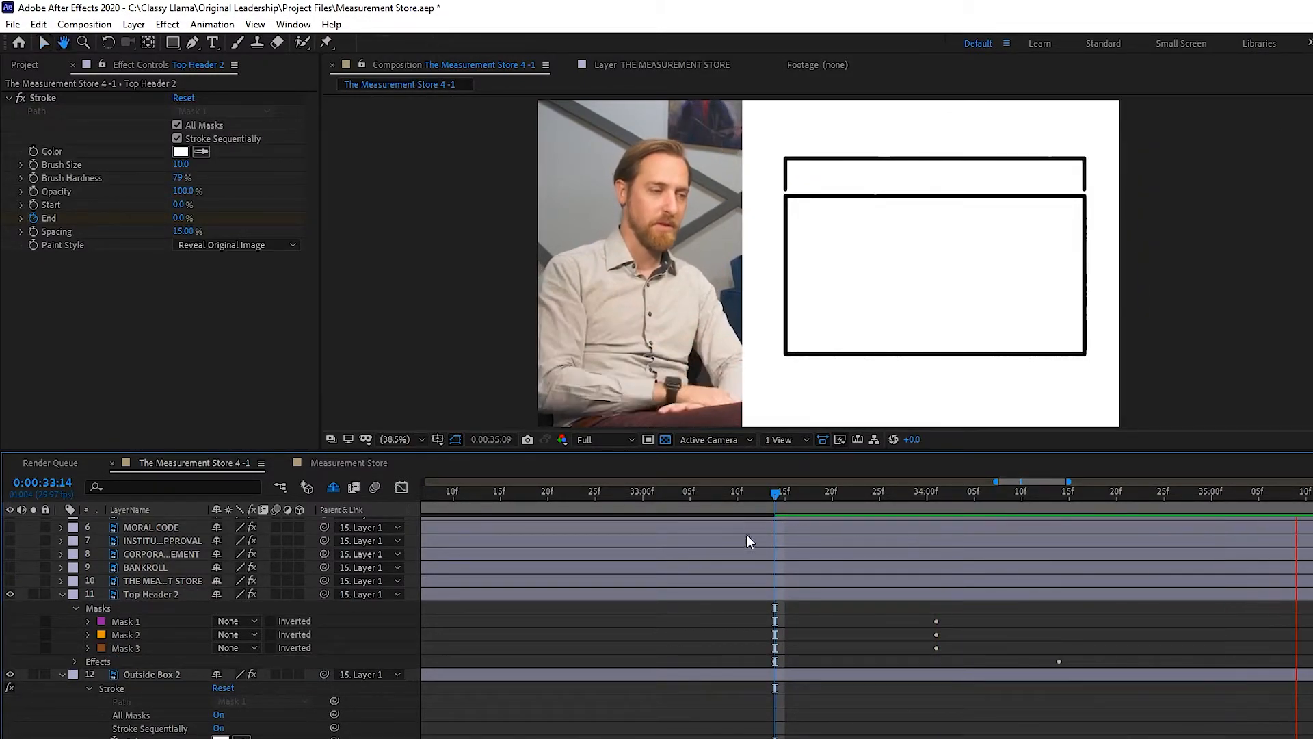
{"action": "left_click", "coordinate": [652, 491]}
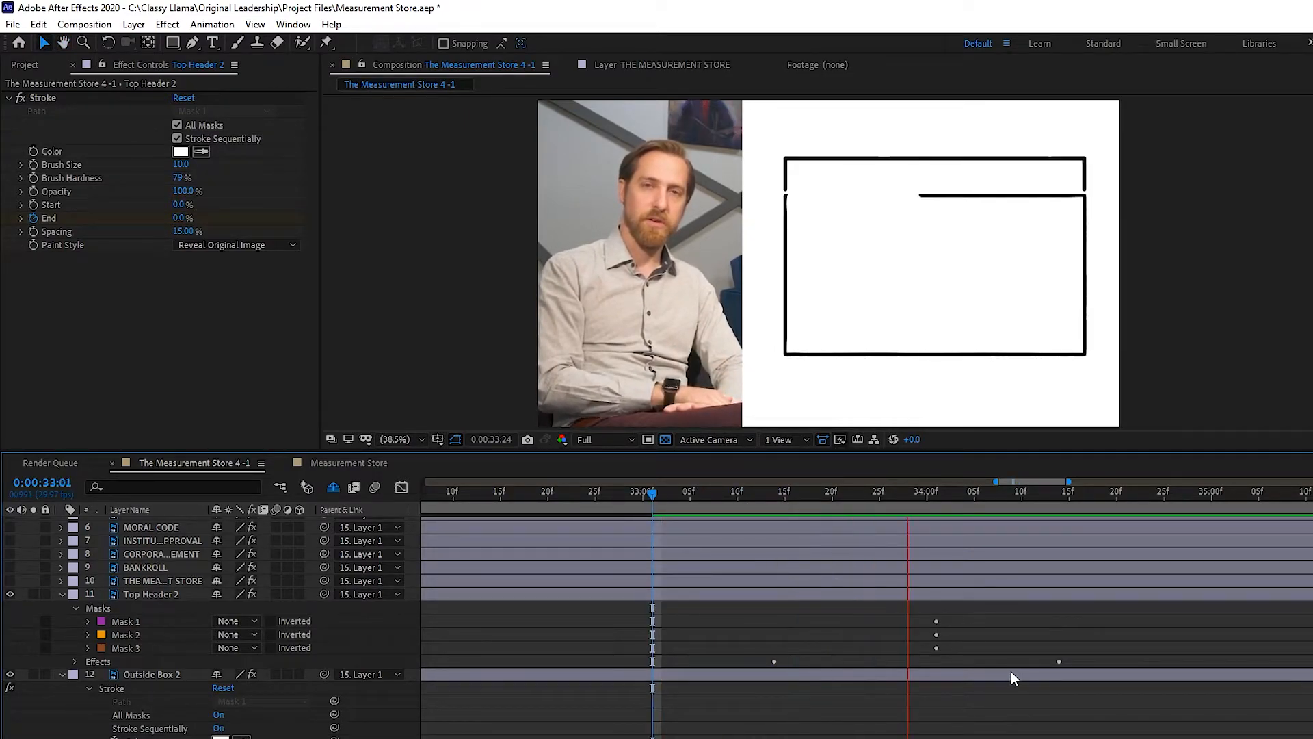
{"action": "left_click", "coordinate": [775, 492]}
{"action": "scroll", "coordinate": [957, 615], "scroll_direction": "down", "scroll_amount": 1}
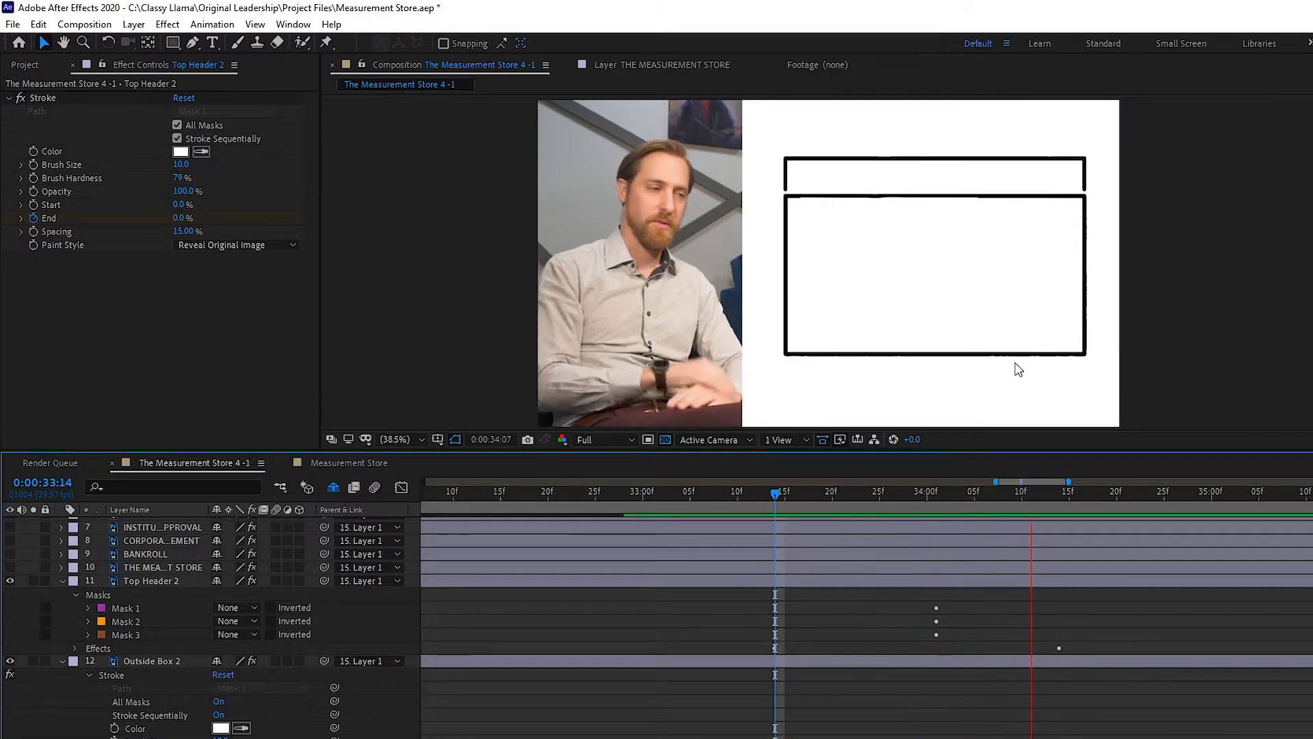
{"action": "key", "text": "space"}
- Collapse all expanded layer properties, and make the THE MEASUREMENT STORE title layer visible and selected
{"action": "key", "text": "ctrl+a"}
{"action": "key", "text": "ctrl+grave"}
{"action": "key", "text": "semicolon"}
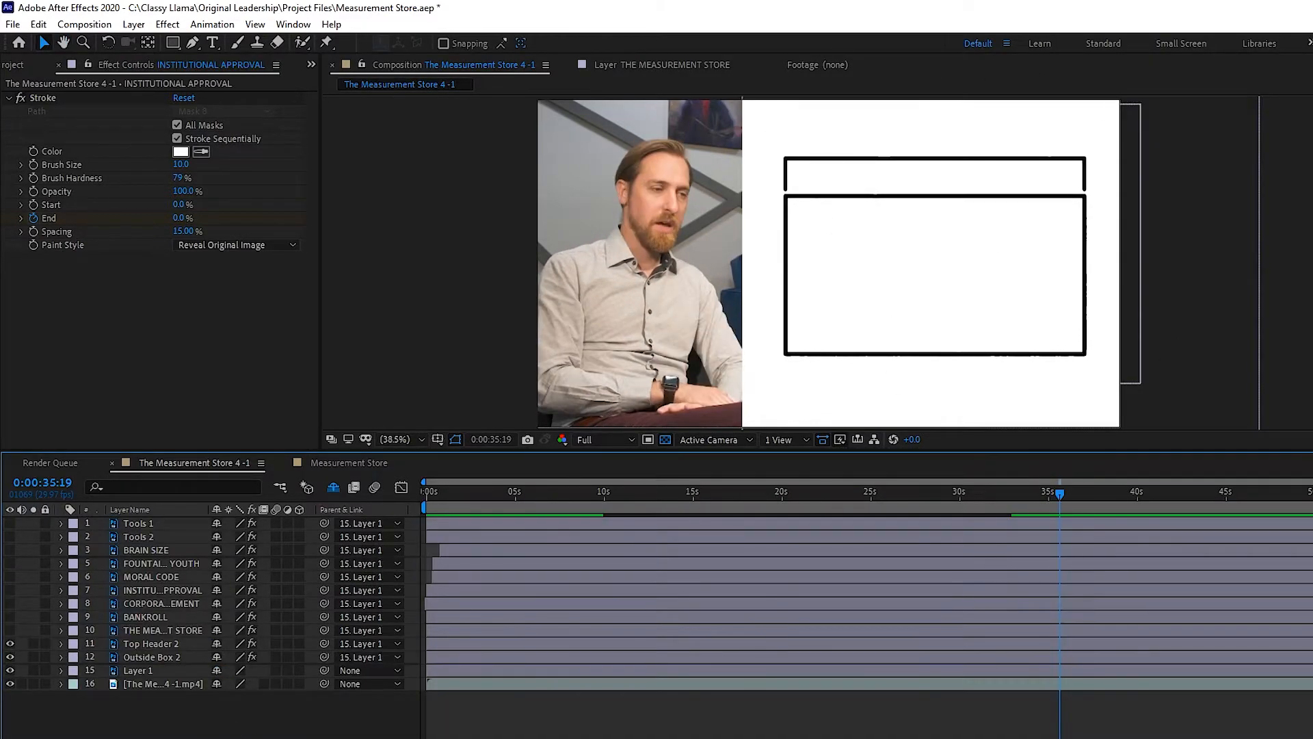
{"action": "left_click", "coordinate": [10, 630]}
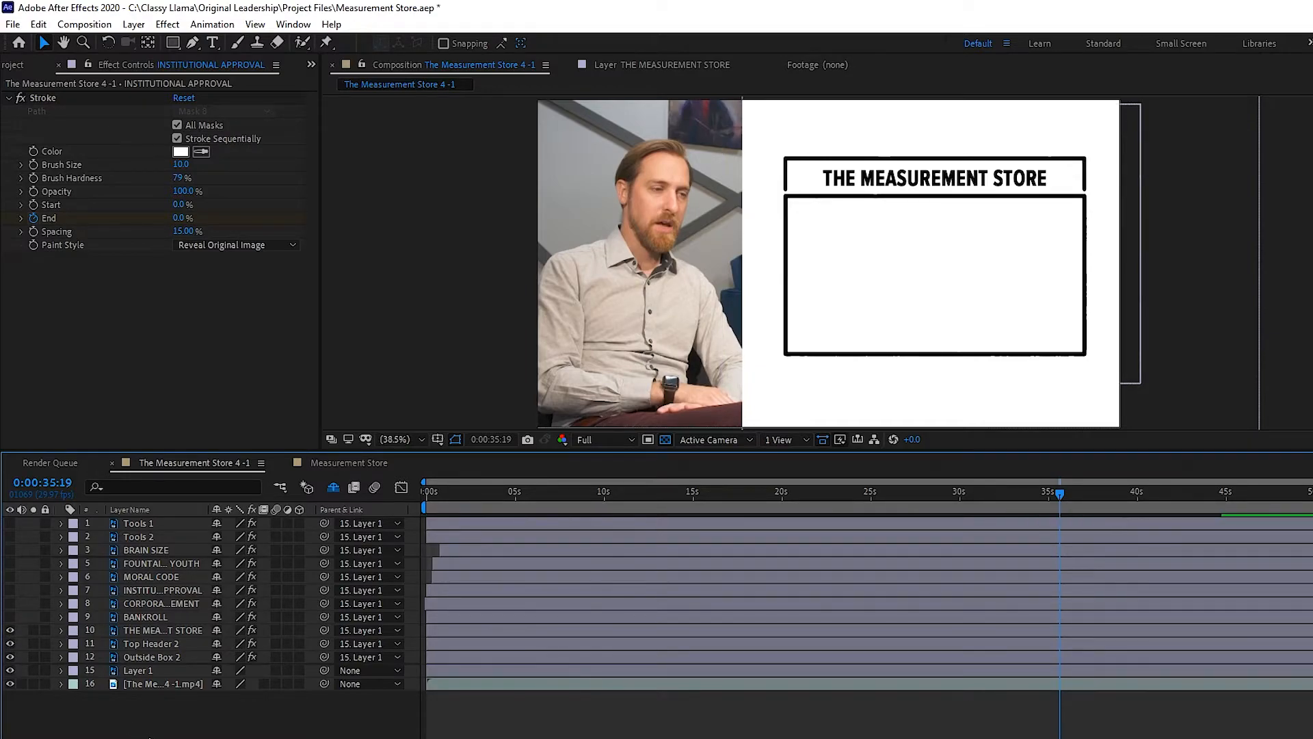
{"action": "left_click", "coordinate": [145, 631]}
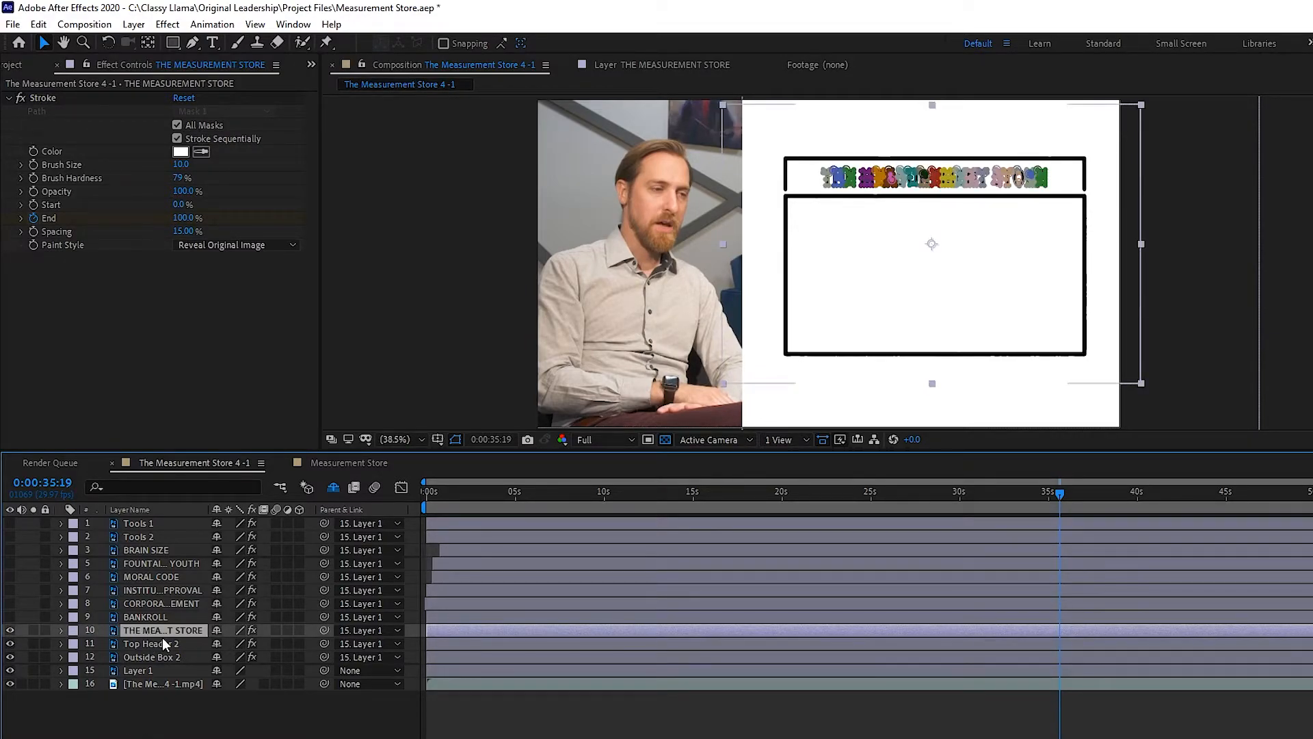
- Expand the mask list of the THE MEASUREMENT STORE layer with the title lettering enlarged in the composition view
{"action": "scroll", "coordinate": [1018, 196], "scroll_direction": "up", "scroll_amount": 3}
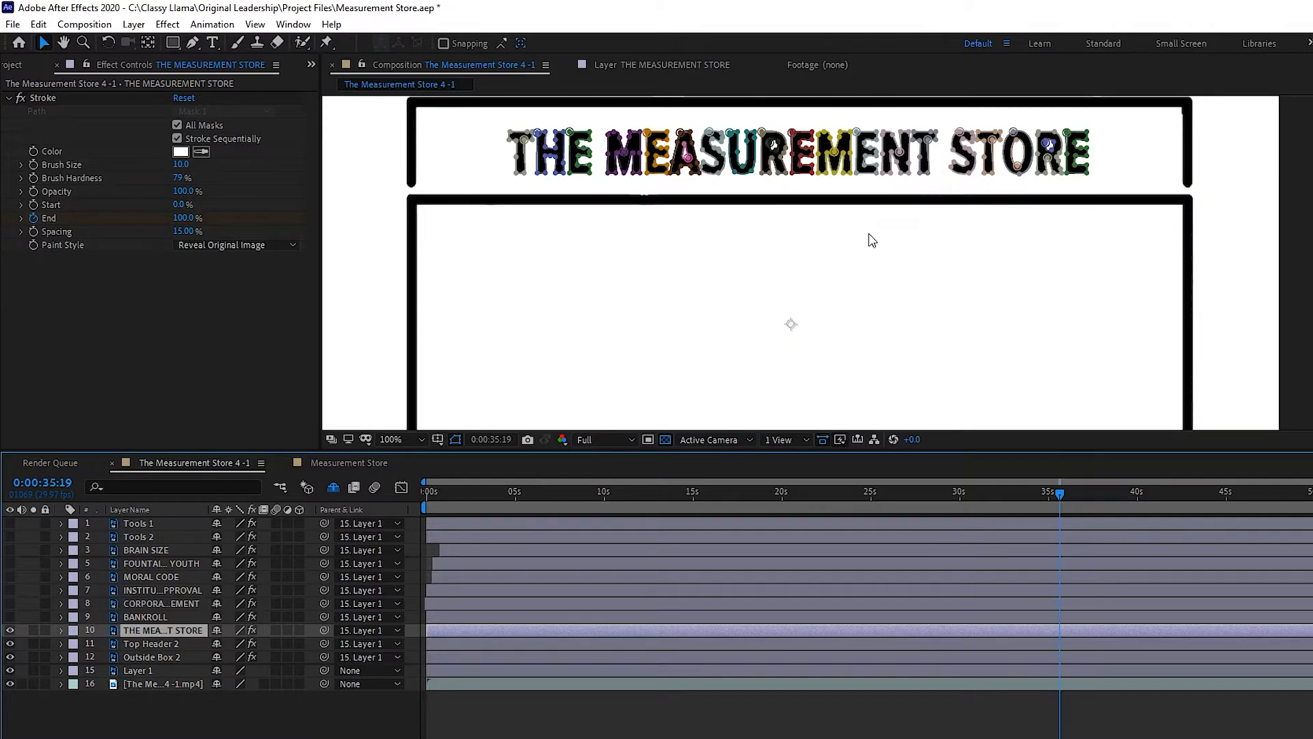
{"action": "left_click_drag", "start_coordinate": [896, 246], "coordinate": [897, 331]}
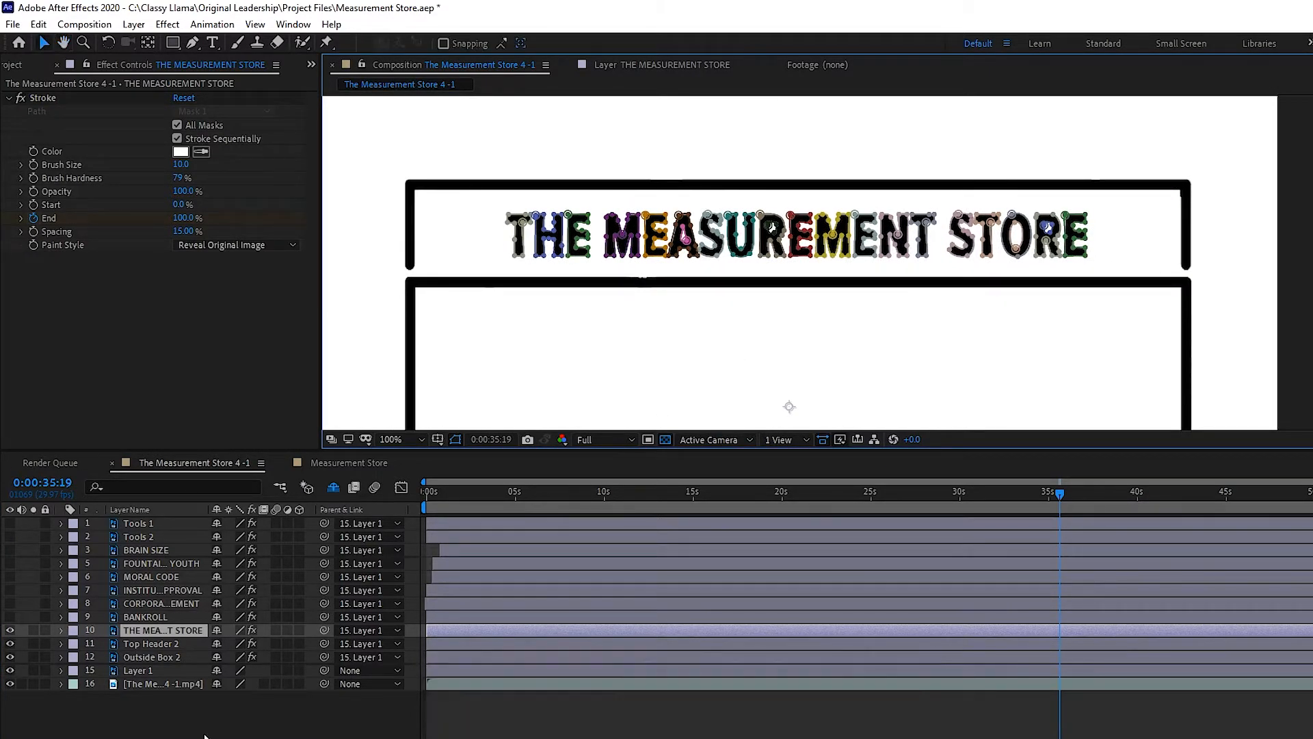
{"action": "left_click", "coordinate": [61, 630]}
{"action": "left_click", "coordinate": [74, 645]}
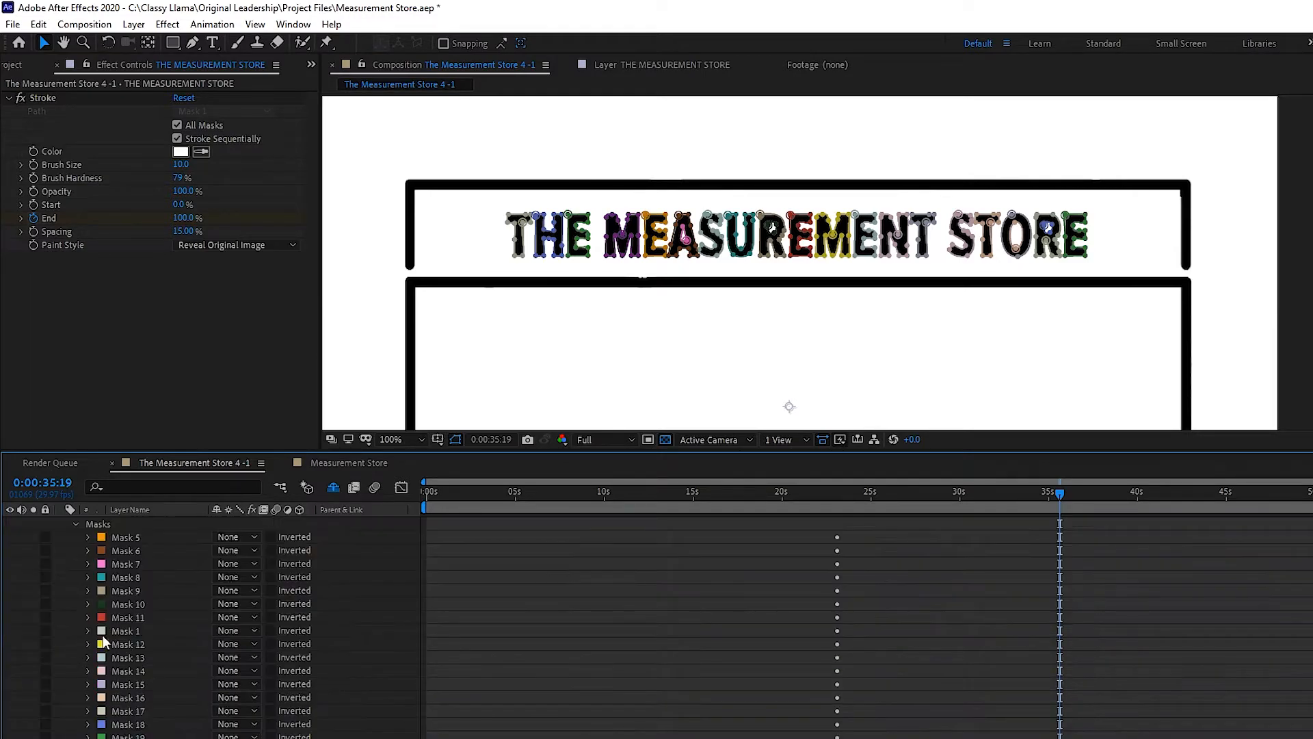
{"action": "scroll", "coordinate": [179, 581], "scroll_direction": "down", "scroll_amount": 8}
{"action": "scroll", "coordinate": [182, 579], "scroll_direction": "up", "scroll_amount": 11}
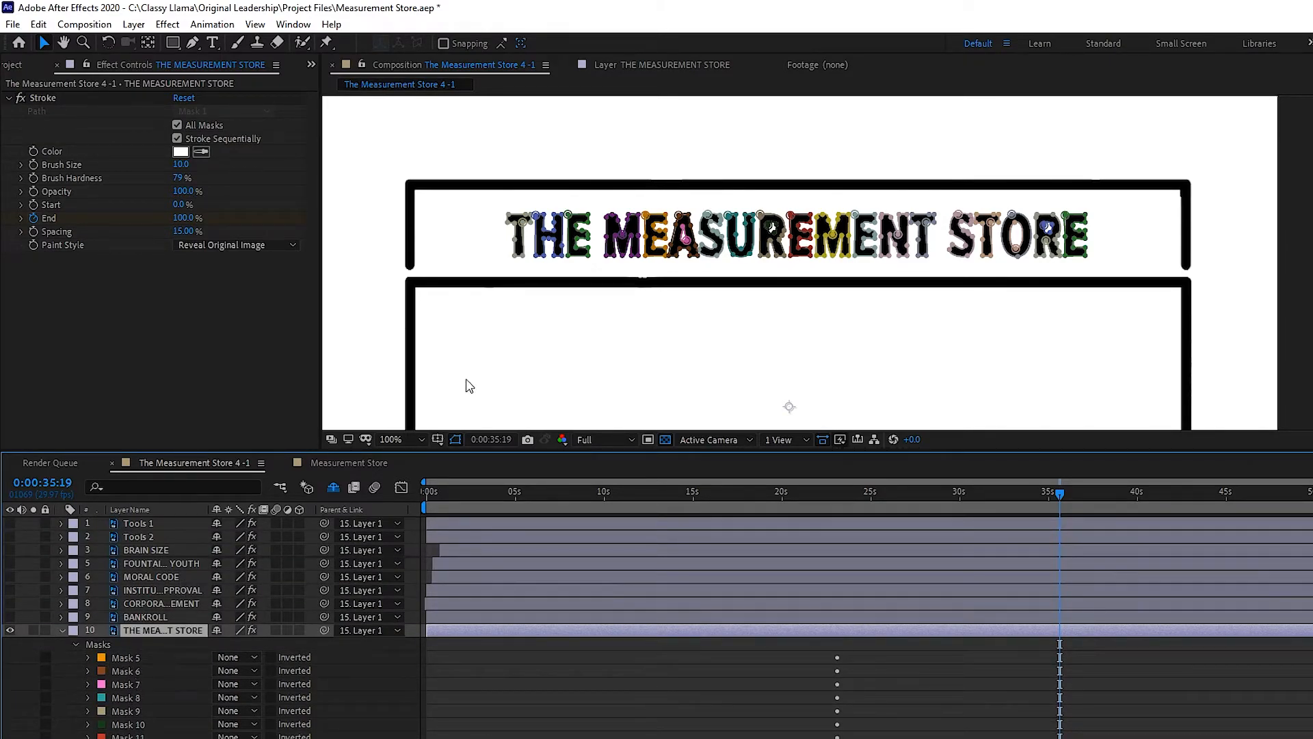
- Select Mask 5, Mask 7 and Mask 8 in turn to identify which title letters they trace
{"action": "left_click", "coordinate": [525, 252]}
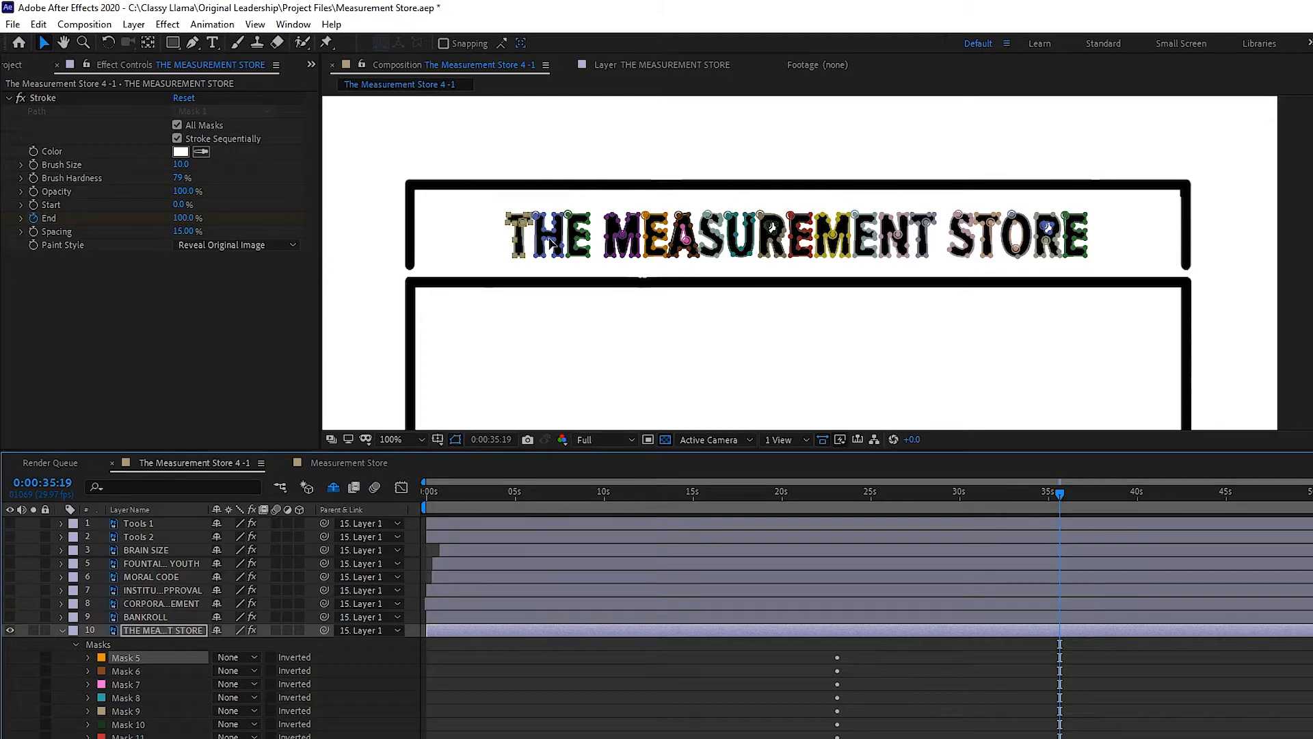
{"action": "left_click", "coordinate": [571, 260]}
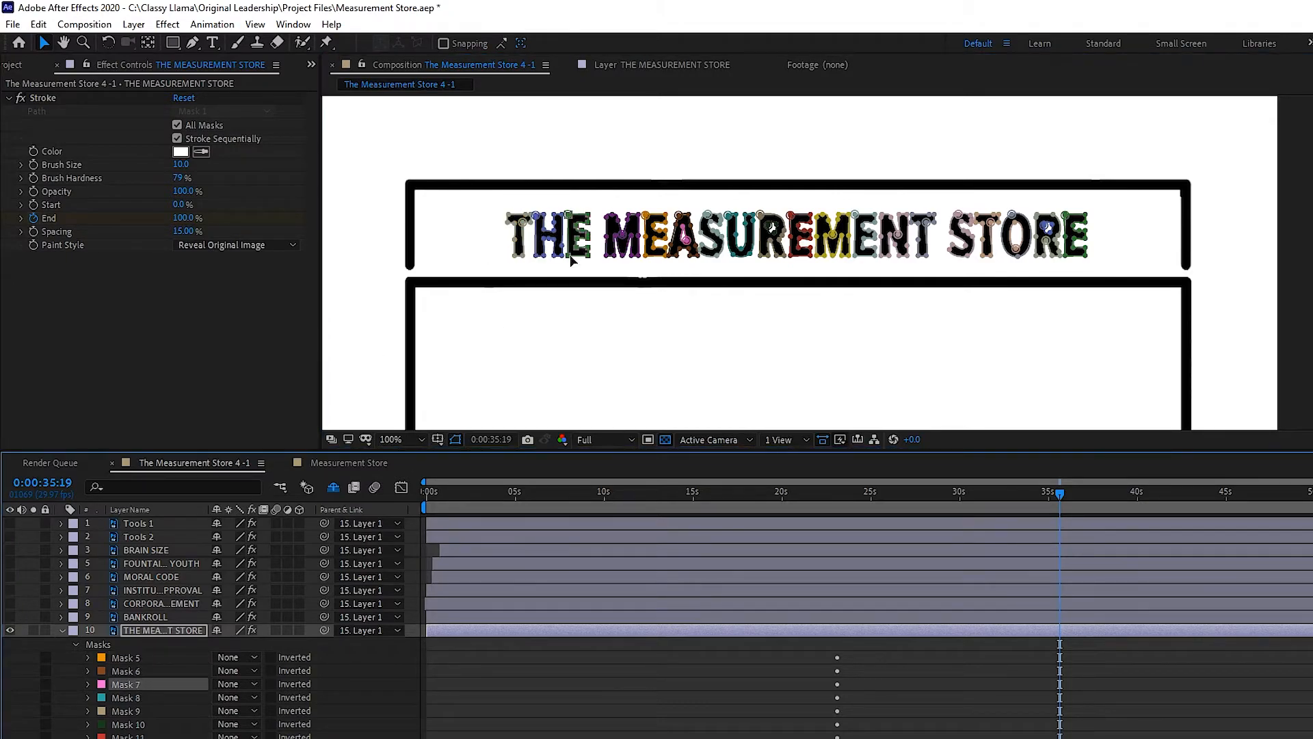
{"action": "left_click", "coordinate": [138, 699]}
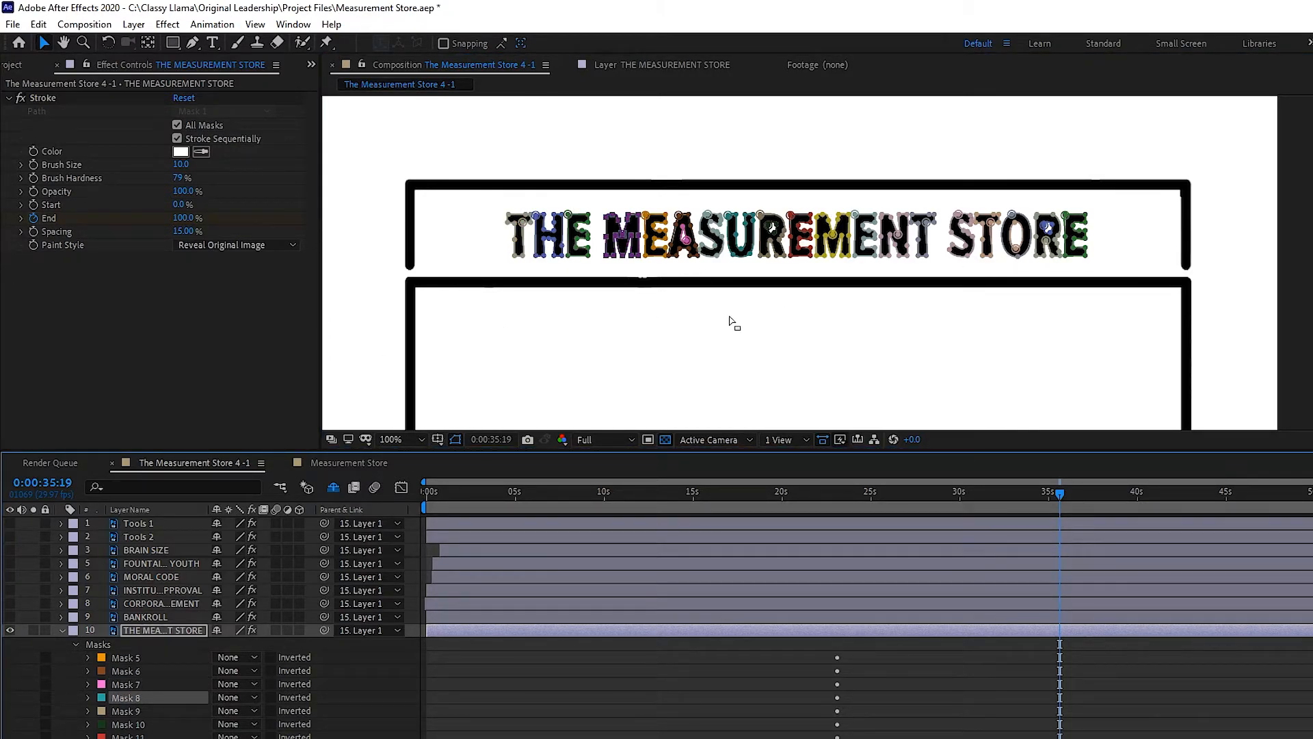
- Select all masks around the word MEASUREMENT and move them together directly above Mask 2 in the mask order
{"action": "left_click_drag", "start_coordinate": [610, 319], "coordinate": [924, 171]}
{"action": "scroll", "coordinate": [256, 700], "scroll_direction": "down", "scroll_amount": 5}
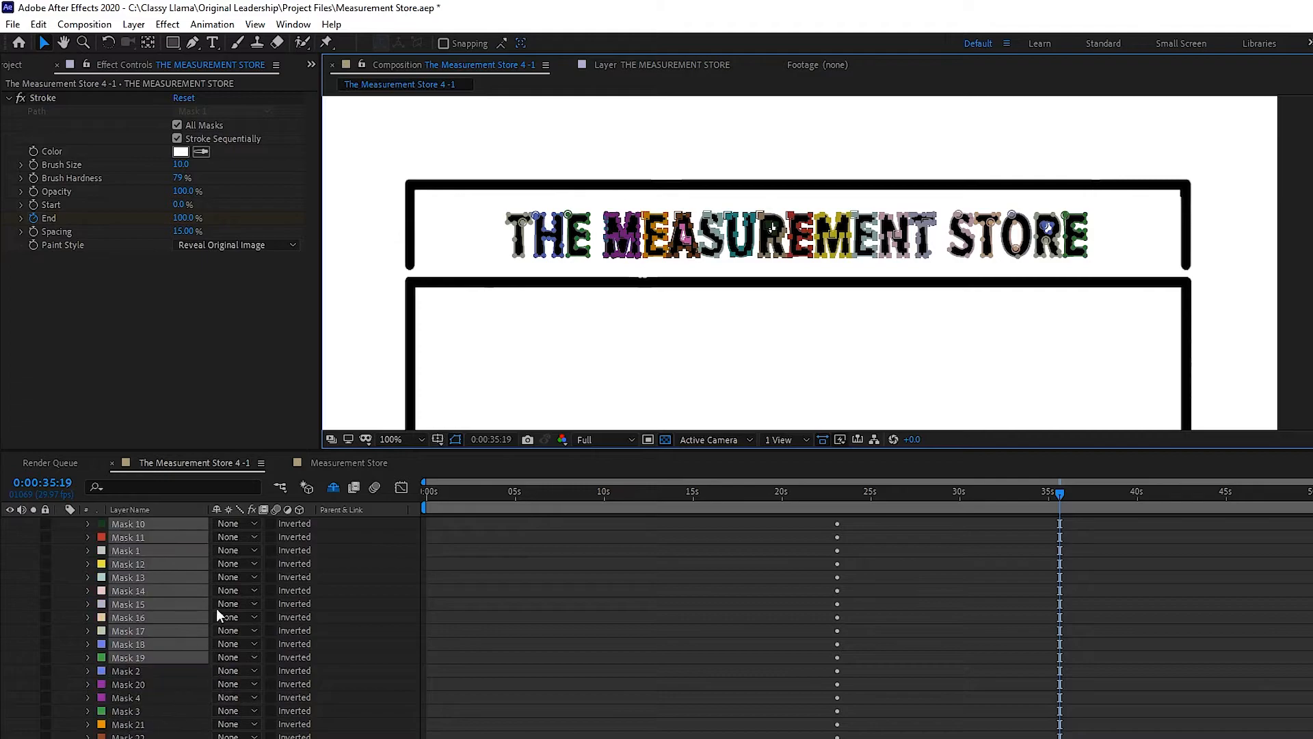
{"action": "left_click_drag", "start_coordinate": [142, 658], "coordinate": [124, 669]}
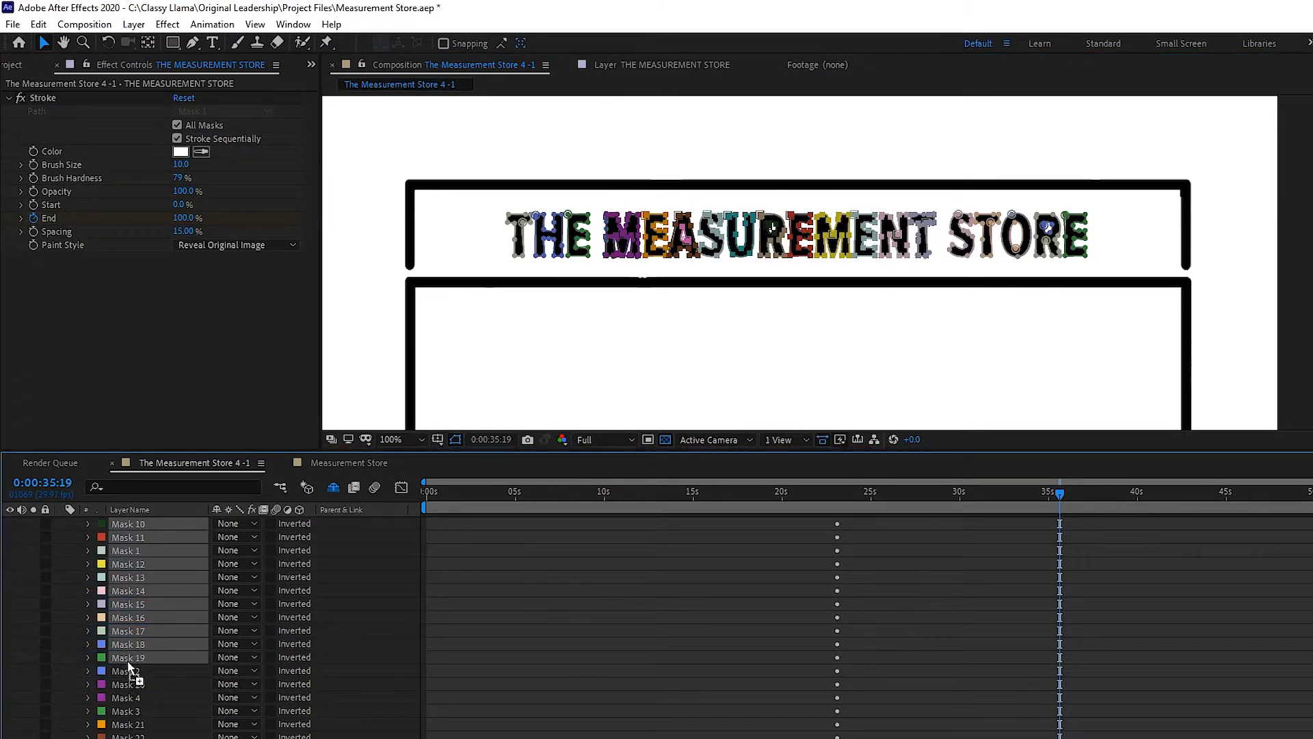
{"action": "scroll", "coordinate": [187, 688], "scroll_direction": "down", "scroll_amount": 5}
{"action": "scroll", "coordinate": [185, 659], "scroll_direction": "up", "scroll_amount": 8}
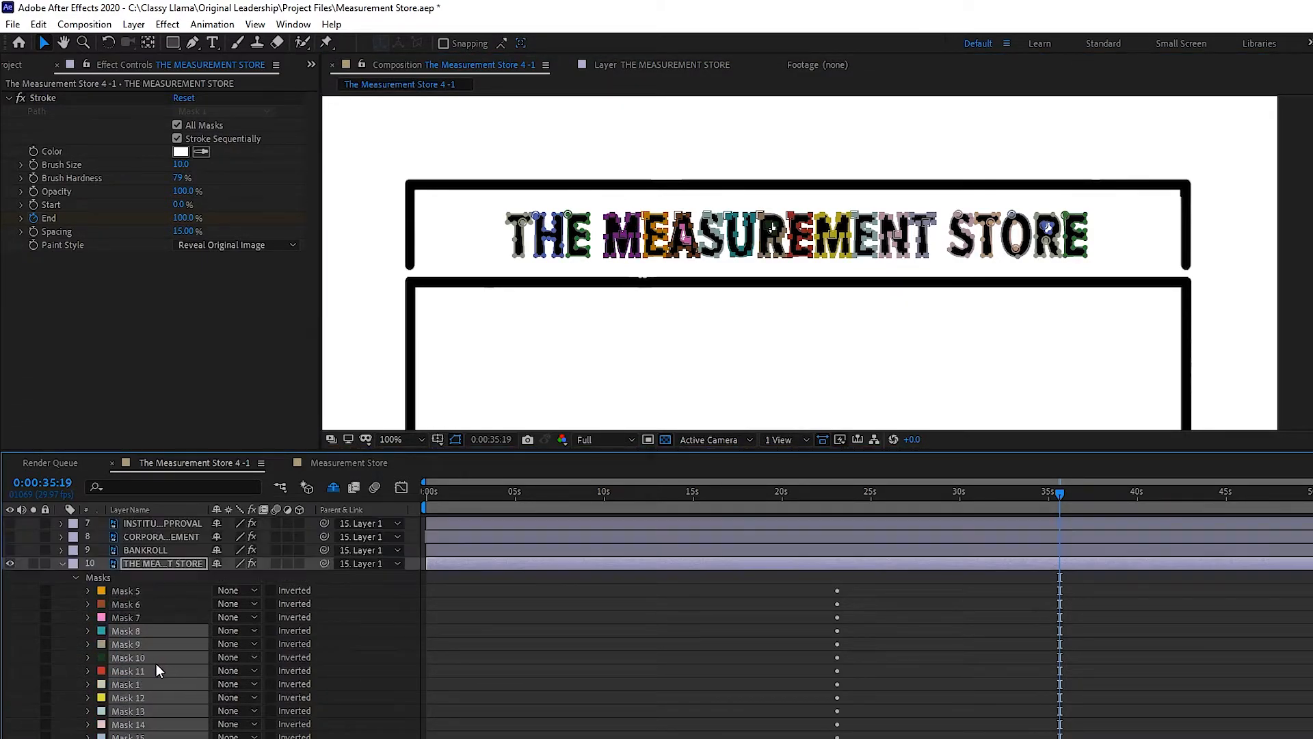
{"action": "scroll", "coordinate": [184, 667], "scroll_direction": "down", "scroll_amount": 8}
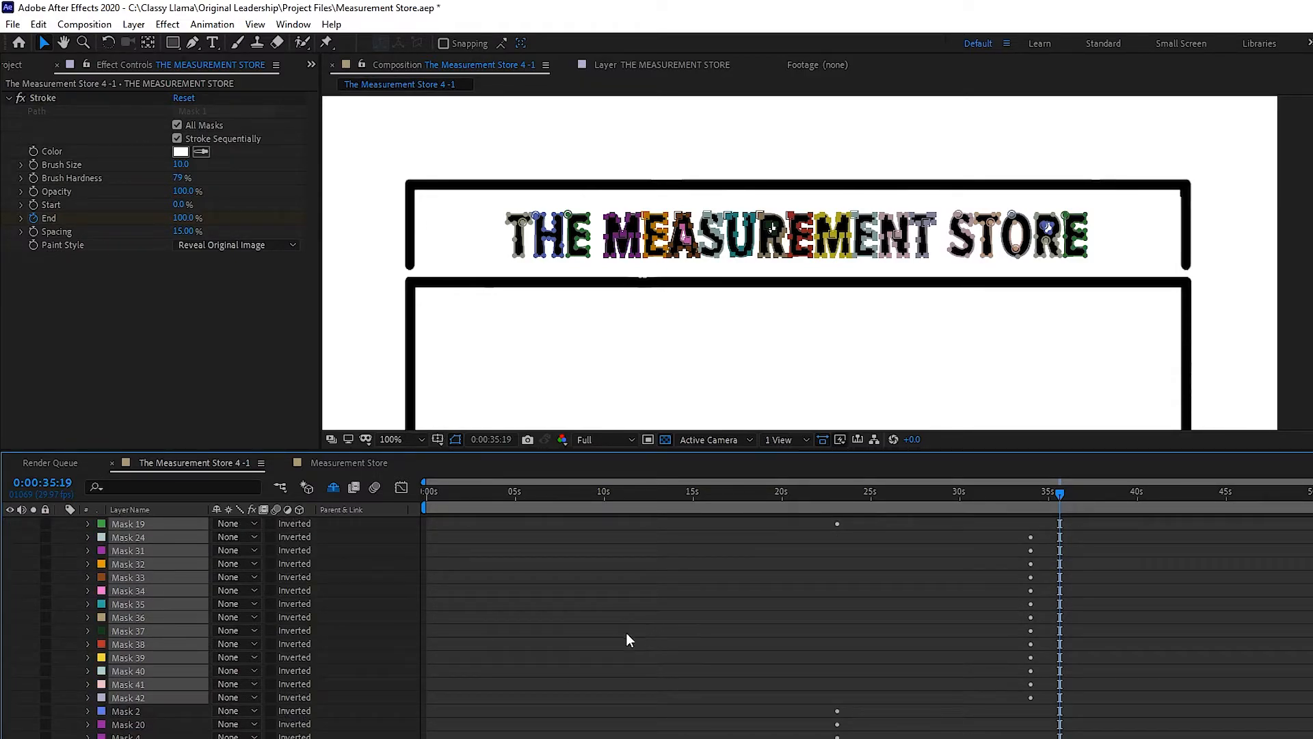
{"action": "left_click", "coordinate": [602, 647]}
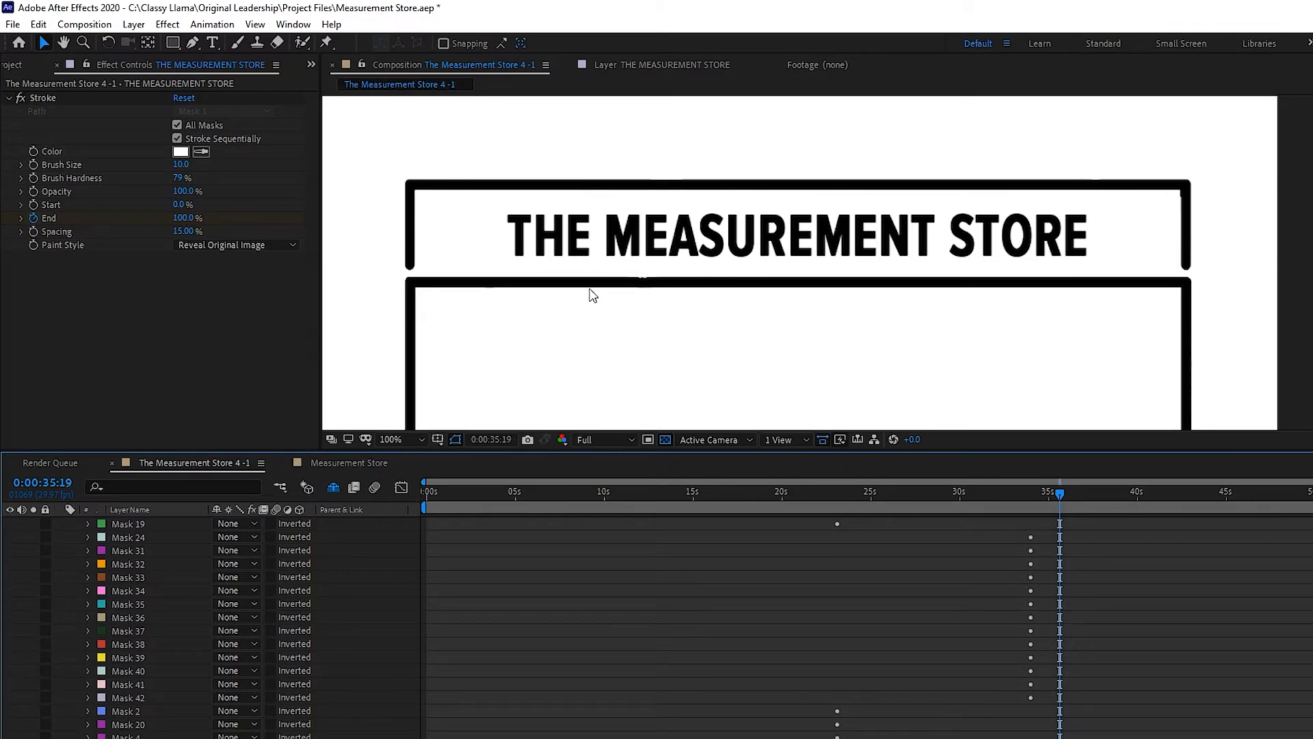
- Select Mask 34 and examine up close which part of the title lettering it traces
{"action": "left_click", "coordinate": [129, 595]}
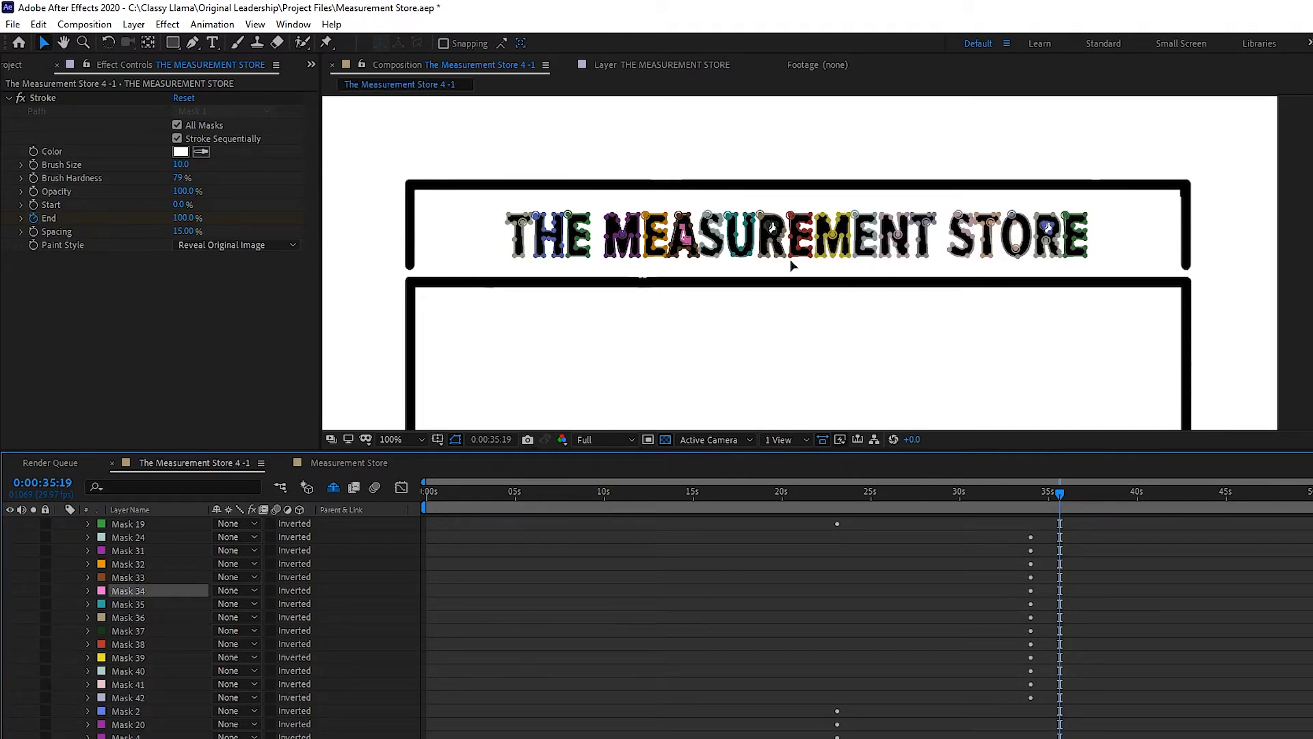
{"action": "scroll", "coordinate": [912, 238], "scroll_direction": "up", "scroll_amount": 1}
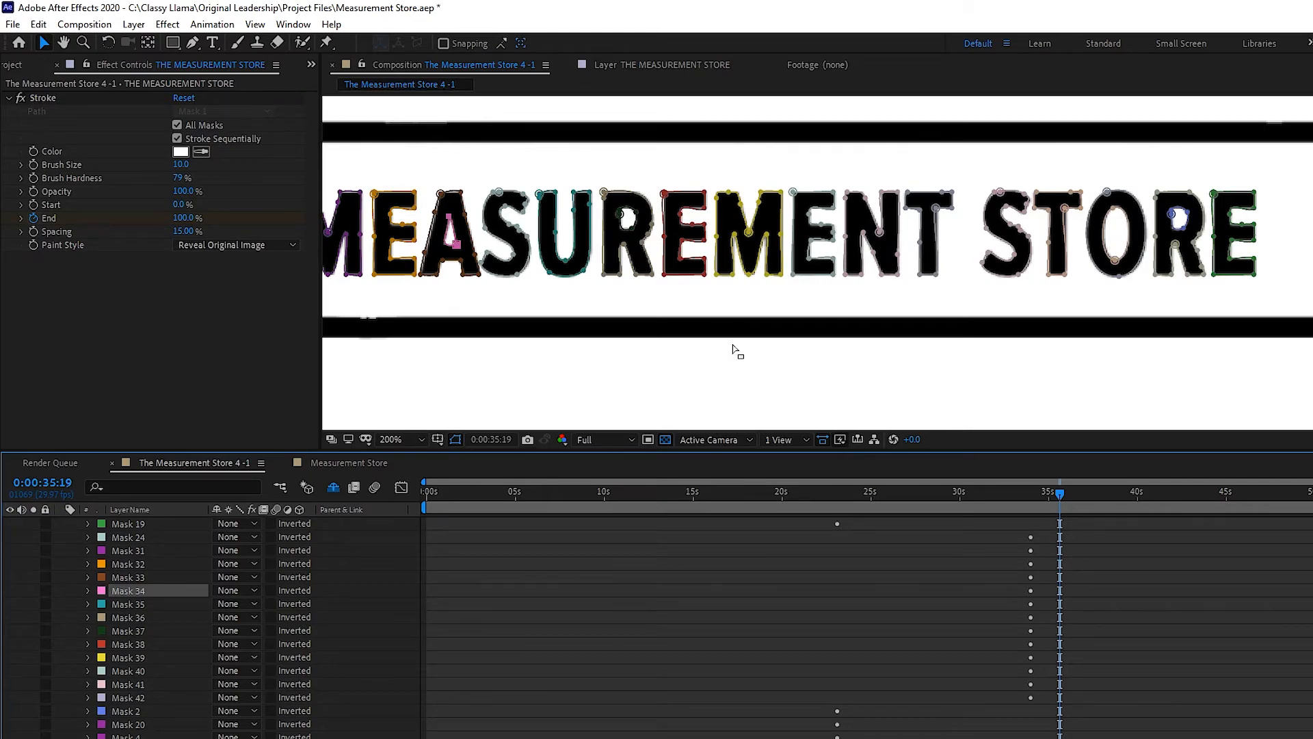
{"action": "scroll", "coordinate": [960, 347], "scroll_direction": "down", "scroll_amount": 2}
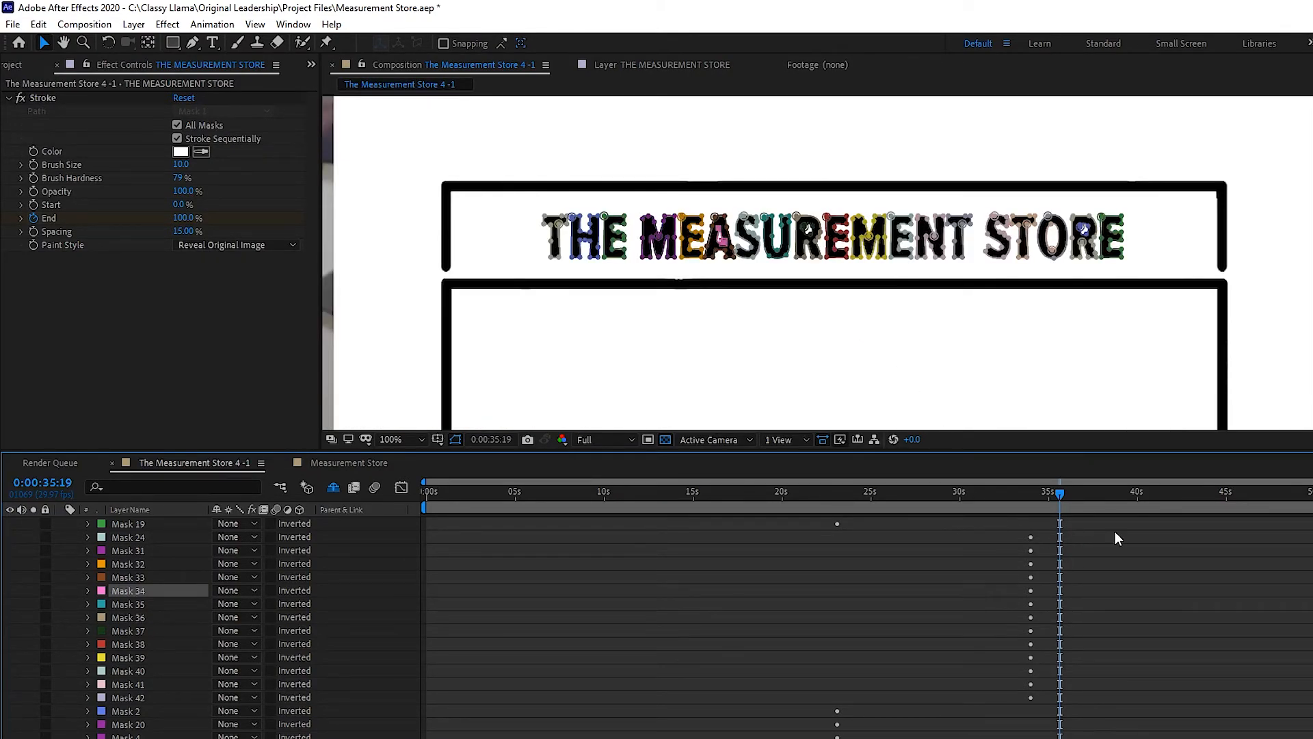